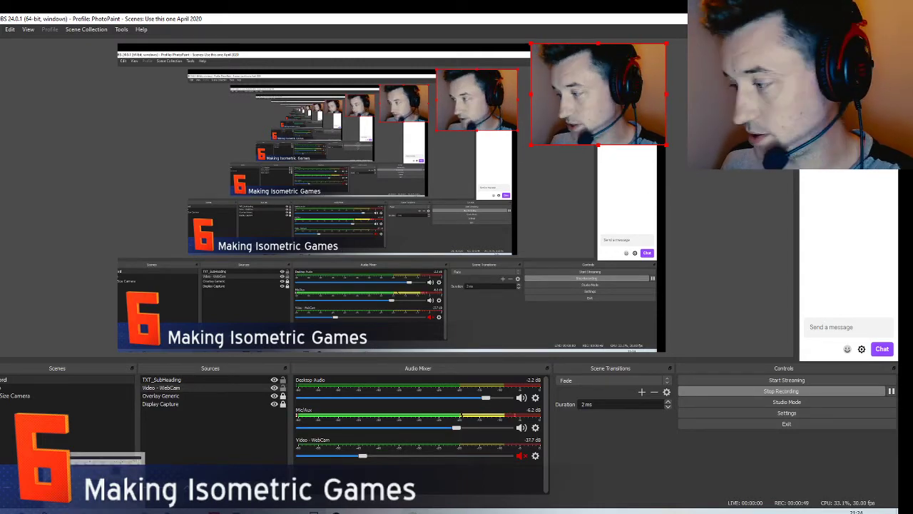
Switch to the browser and refresh the IsoMan game preview
left_click(100, 476)
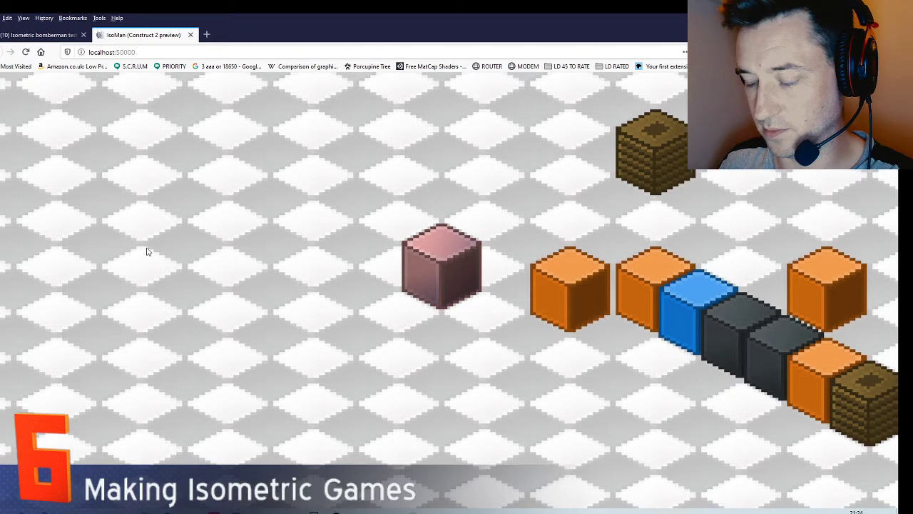
key("F5")
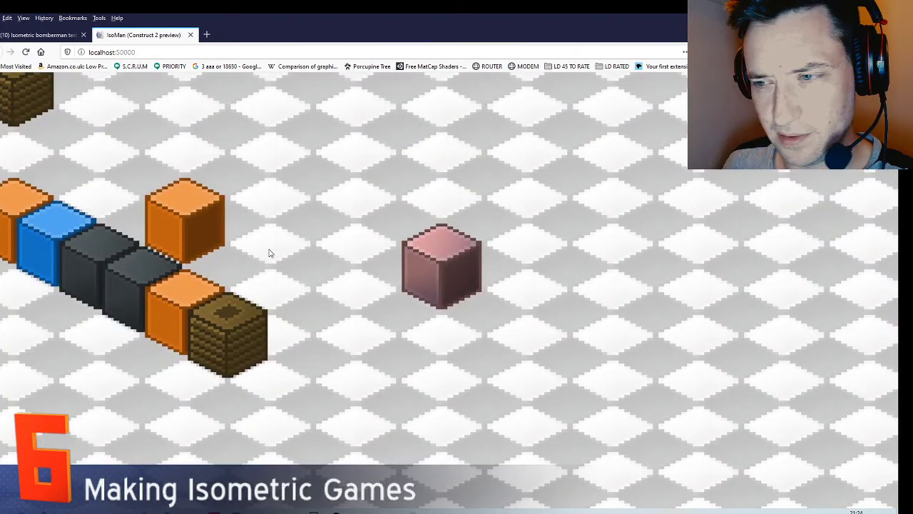
Bring up the "Isometric bomberman test in construct2" video and play it from 0:34
key("ctrl+Tab")
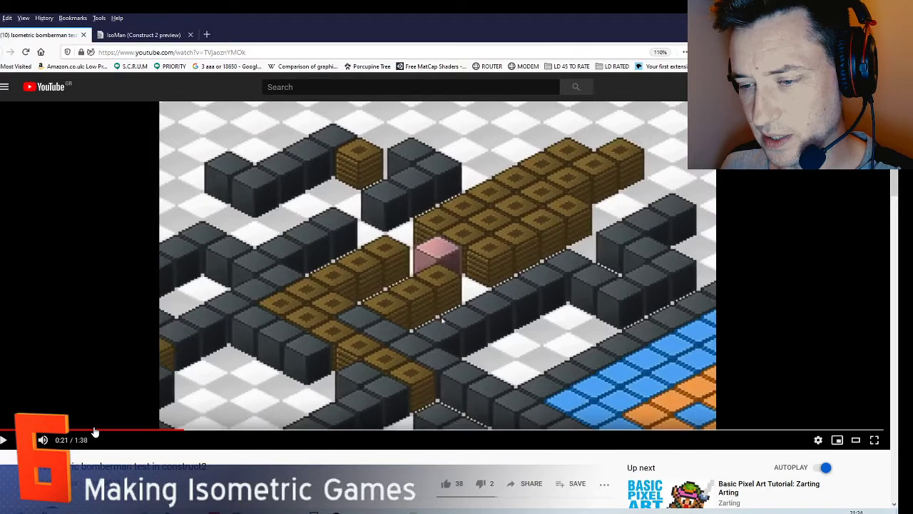
left_click_drag(94, 431, 240, 449)
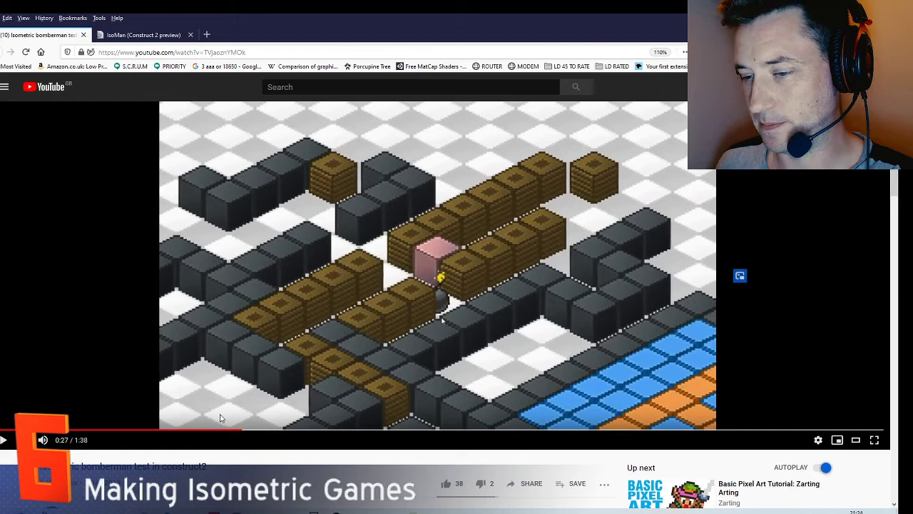
left_click(307, 430)
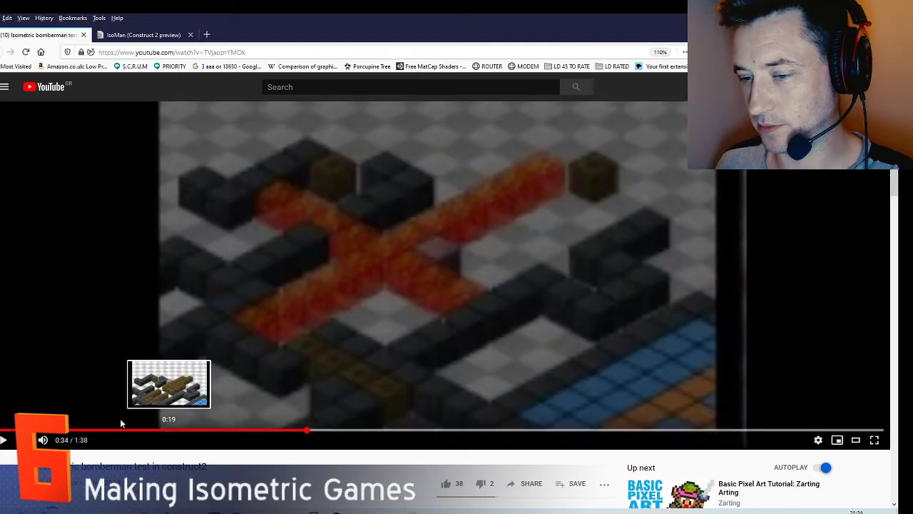
left_click(9, 438)
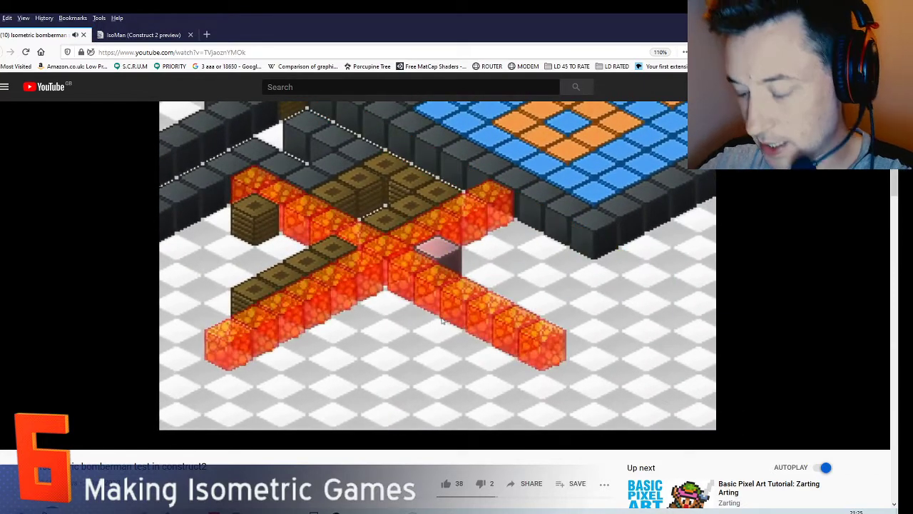
Read the video's description and comments, expanding the reply to the question about ordering sprites by Y ascending, and return to the video
scroll(299, 324, "down", 5)
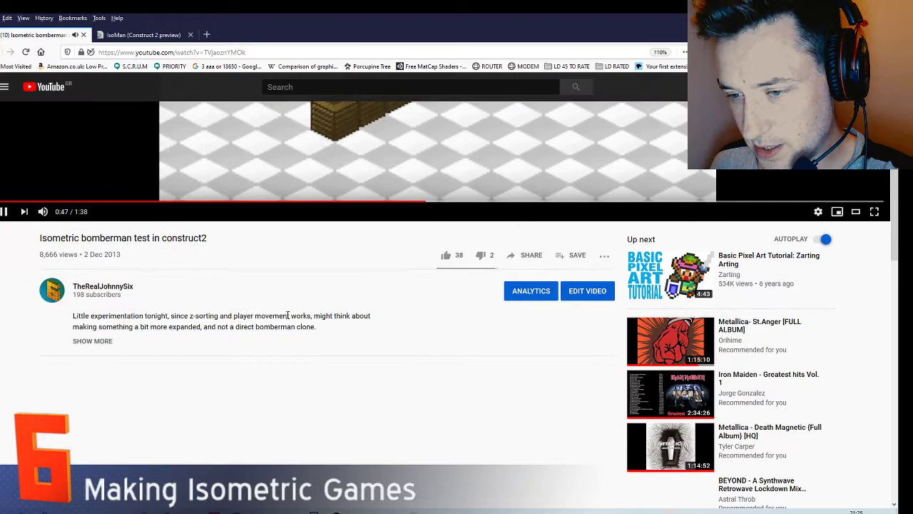
scroll(262, 321, "down", 5)
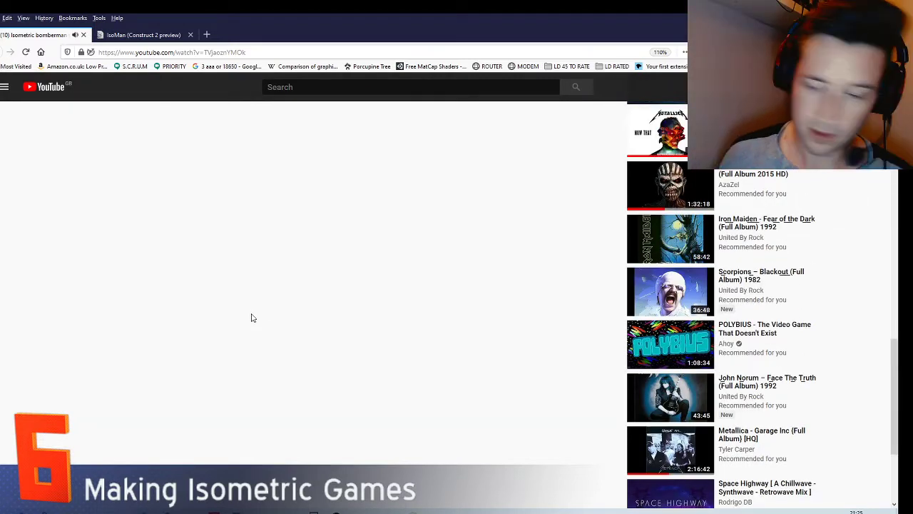
scroll(253, 314, "up", 2)
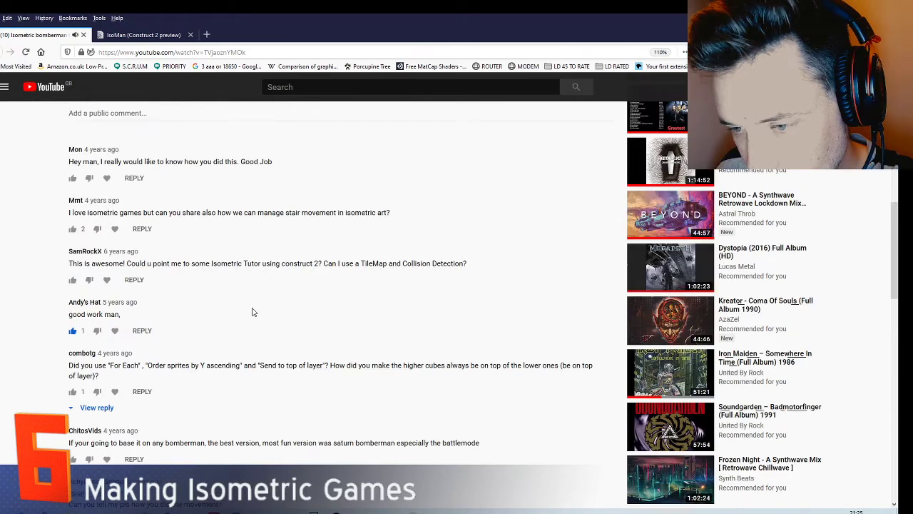
scroll(255, 314, "down", 1)
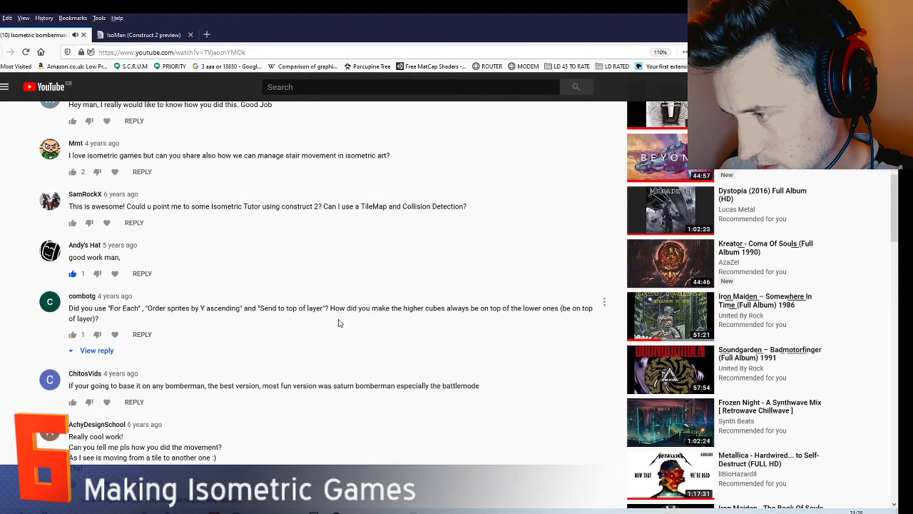
left_click(100, 350)
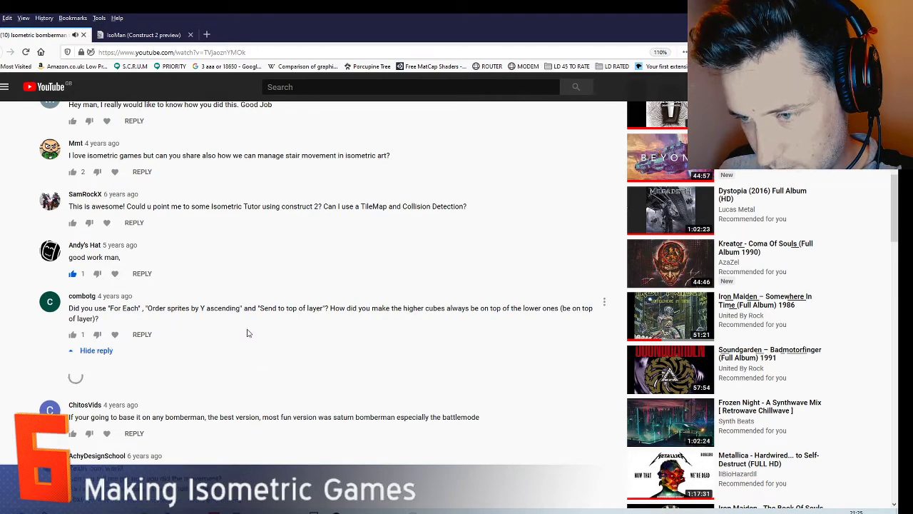
scroll(214, 333, "down", 2)
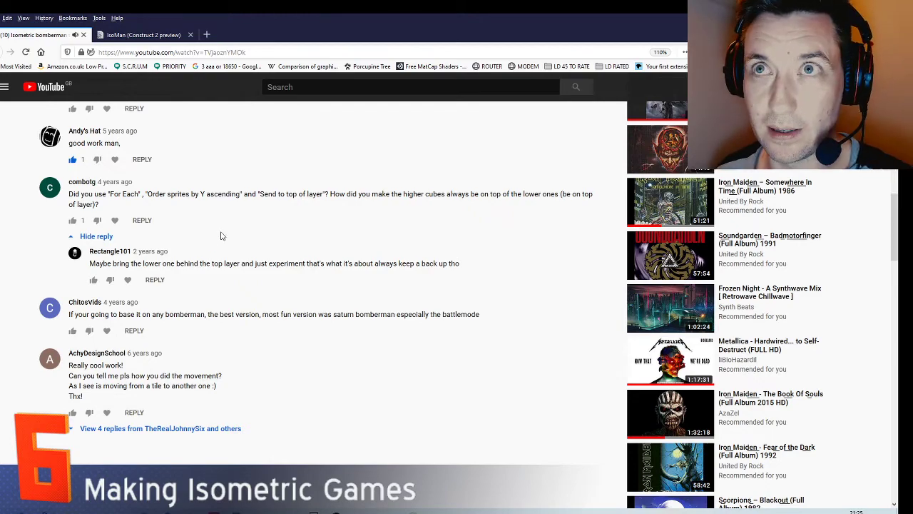
scroll(271, 235, "up", 10)
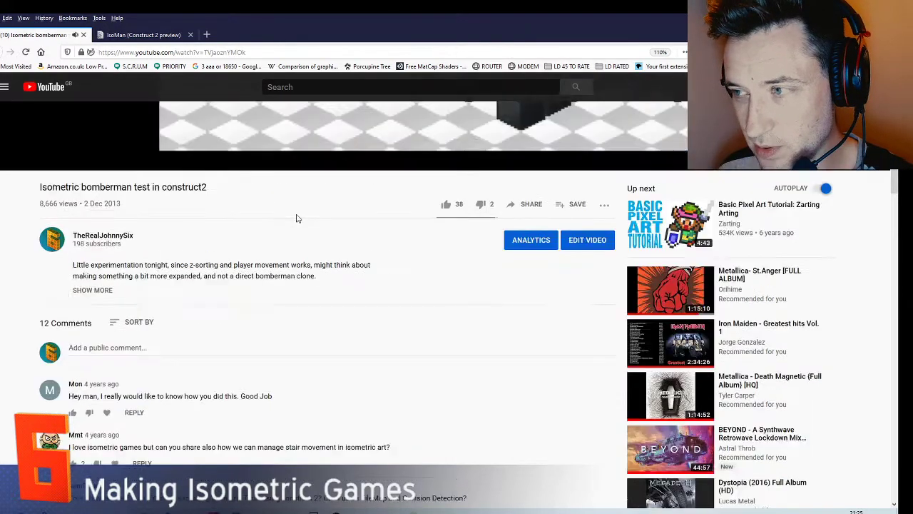
scroll(313, 196, "up", 3)
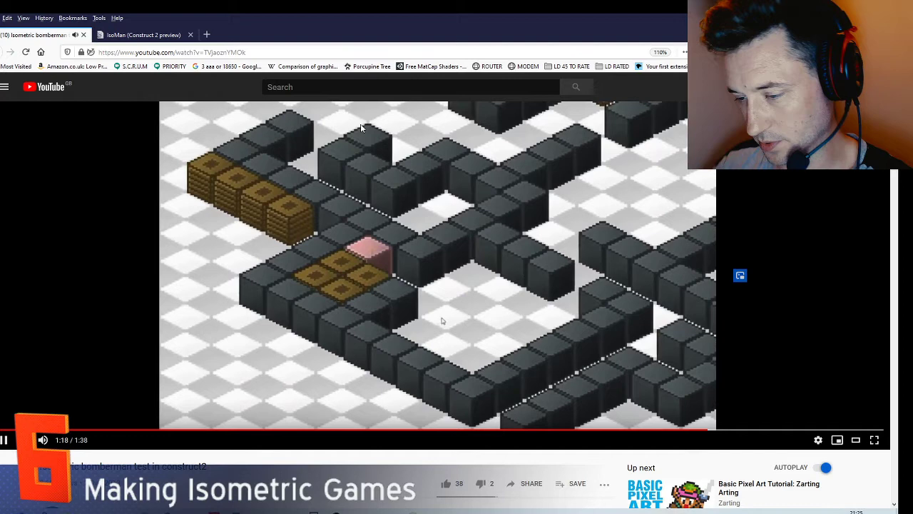
Switch to Construct 2 and bring up Event sheet 1 and Layout 1
key("alt+Tab")
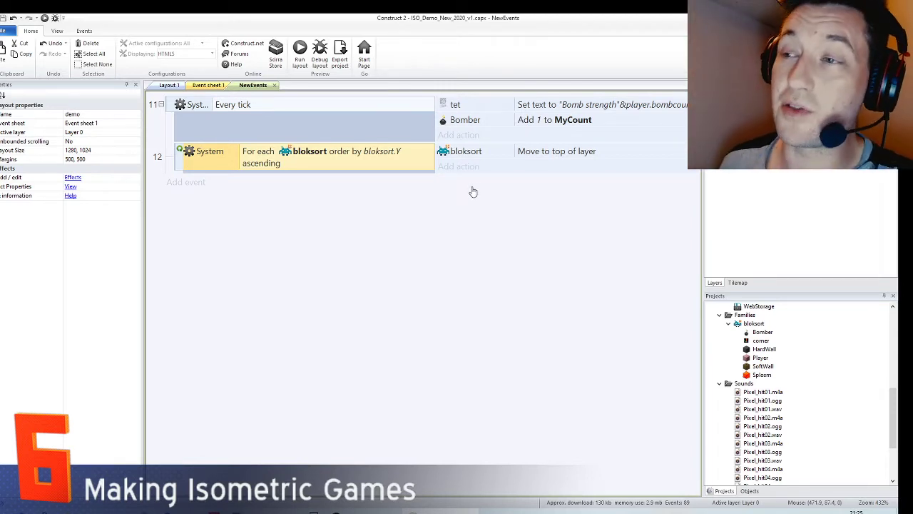
left_click(208, 86)
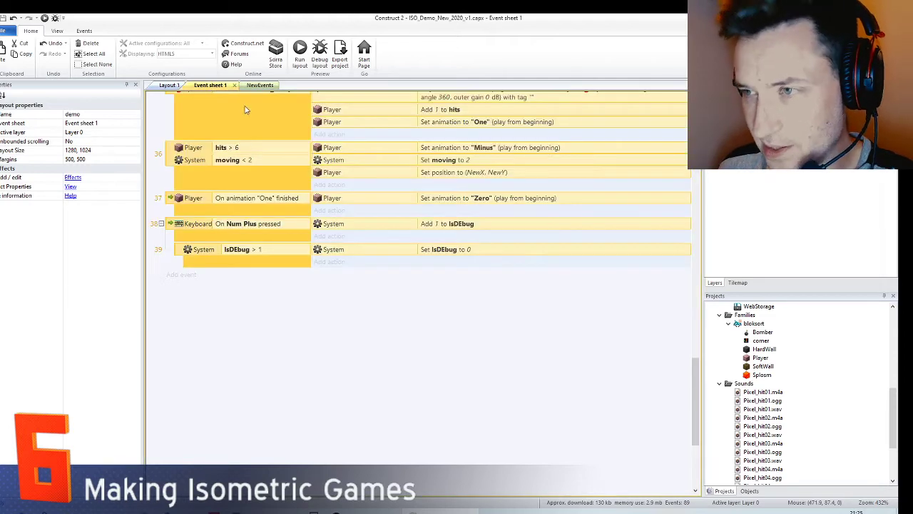
left_click(169, 84)
scroll(367, 259, "up", 5)
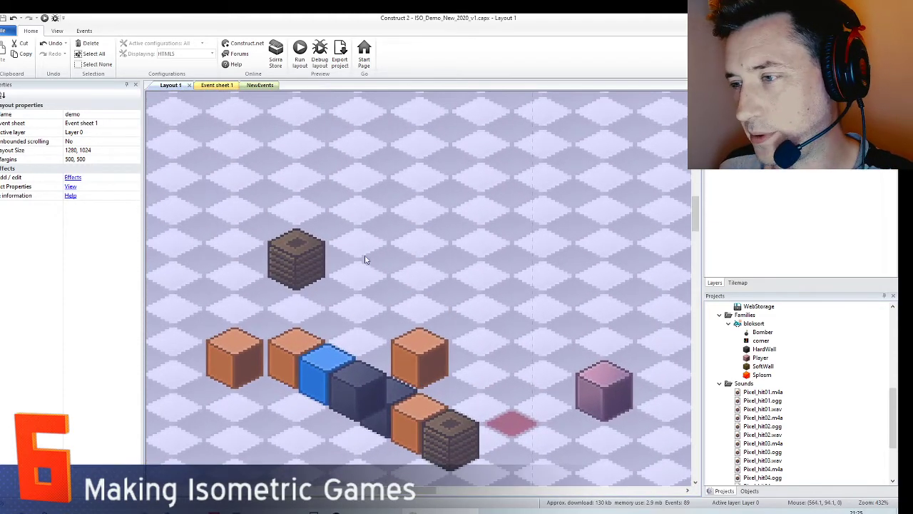
Move the orange HardWall block at the far end of the row to position 510, 160, directly against the neighbouring orange block
scroll(306, 249, "up", 3, "ctrl")
left_click(305, 246)
middle_click_drag(392, 246, 408, 216)
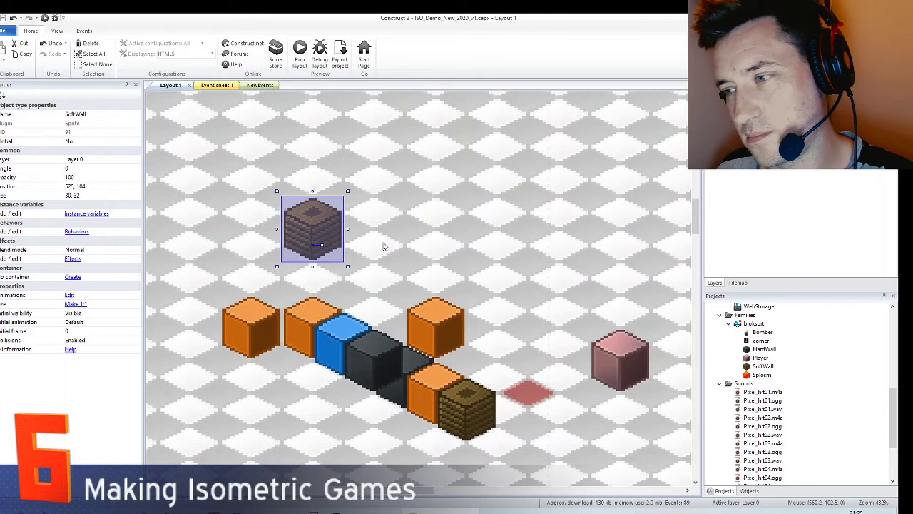
middle_click_drag(379, 277, 383, 251)
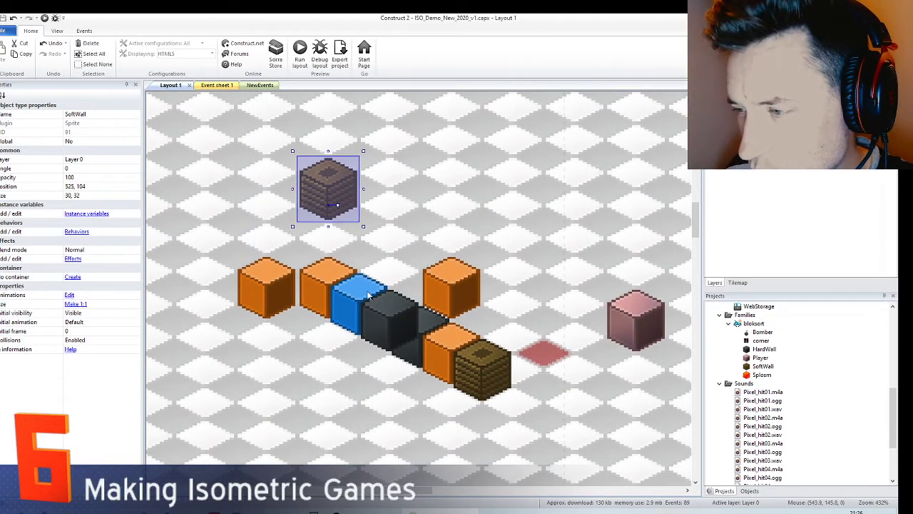
left_click_drag(264, 292, 302, 311)
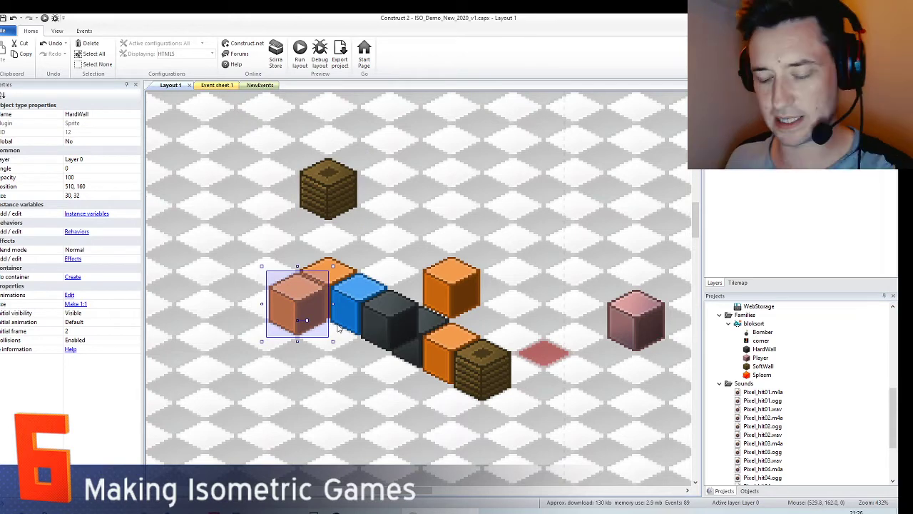
Duplicate the orange HardWall block onto adjoining tiles, including 540, 176 and 510, 176, and bring the front copy at 525, 184 forward
scroll(298, 284, "up", 9, "ctrl")
middle_click_drag(184, 307, 360, 278)
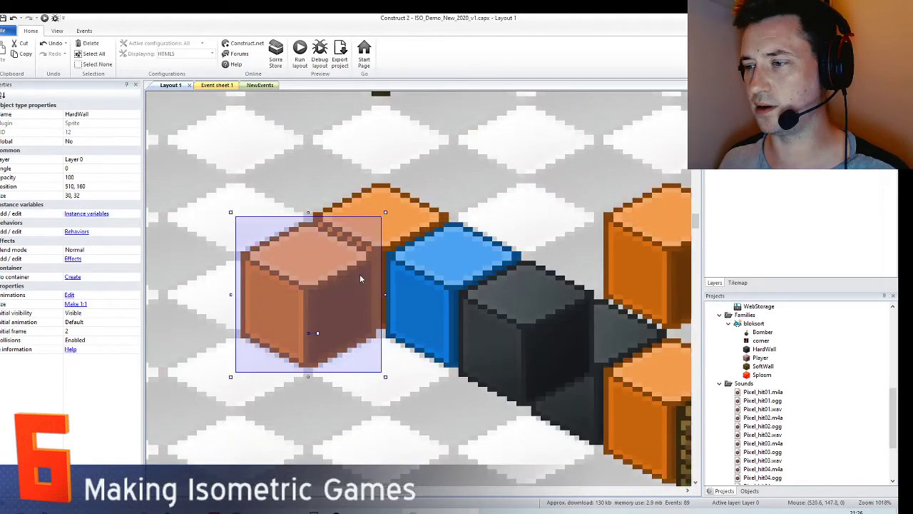
left_click_drag(338, 284, 409, 322, "ctrl")
middle_click_drag(409, 322, 385, 257)
left_click_drag(360, 263, 449, 308, "ctrl")
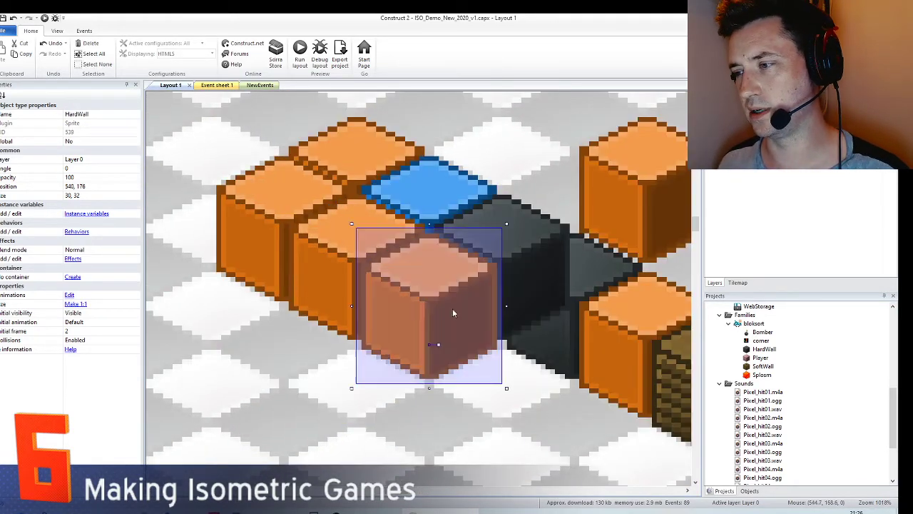
left_click_drag(392, 336, 246, 337)
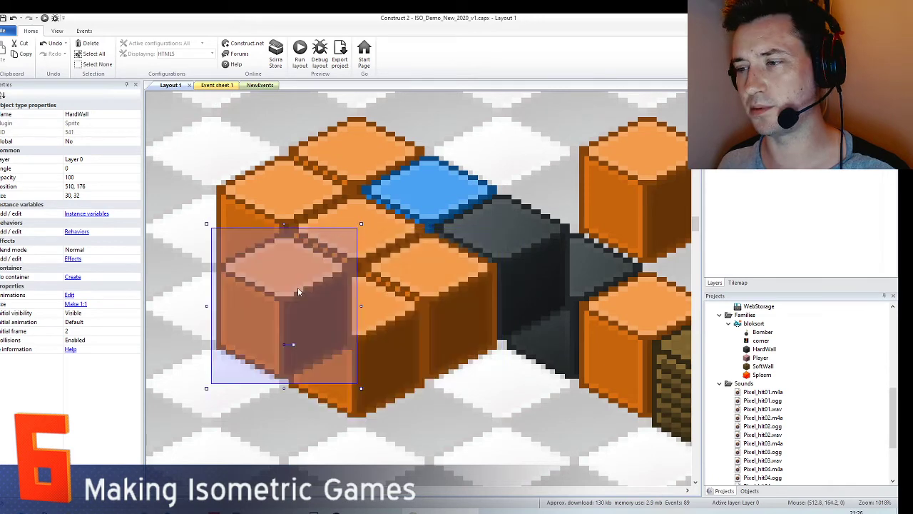
middle_click_drag(286, 286, 329, 293)
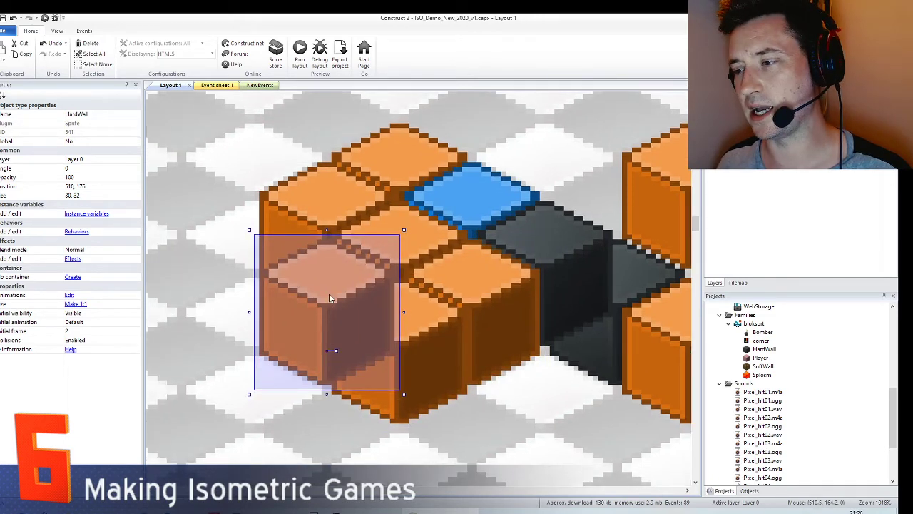
right_click(423, 337)
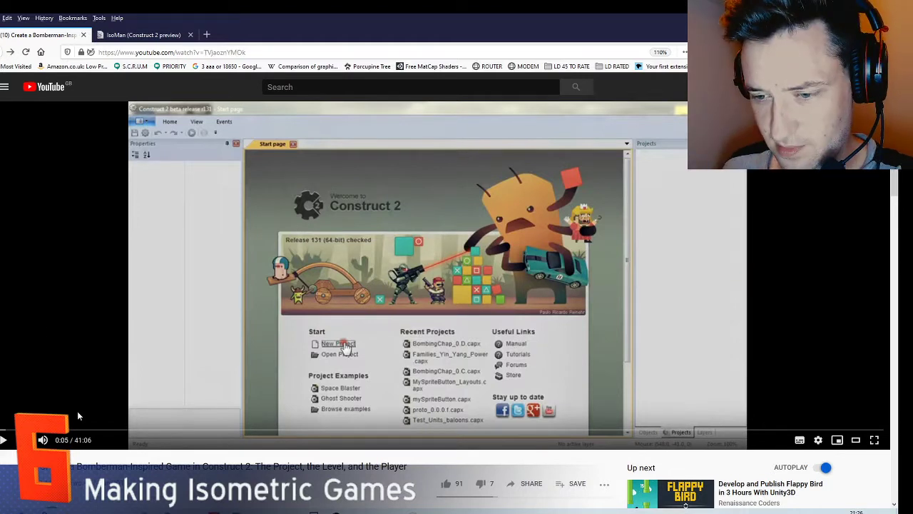
Close the bomberman video's browser tab and switch back to the Construct 2 layout
key("alt+Left")
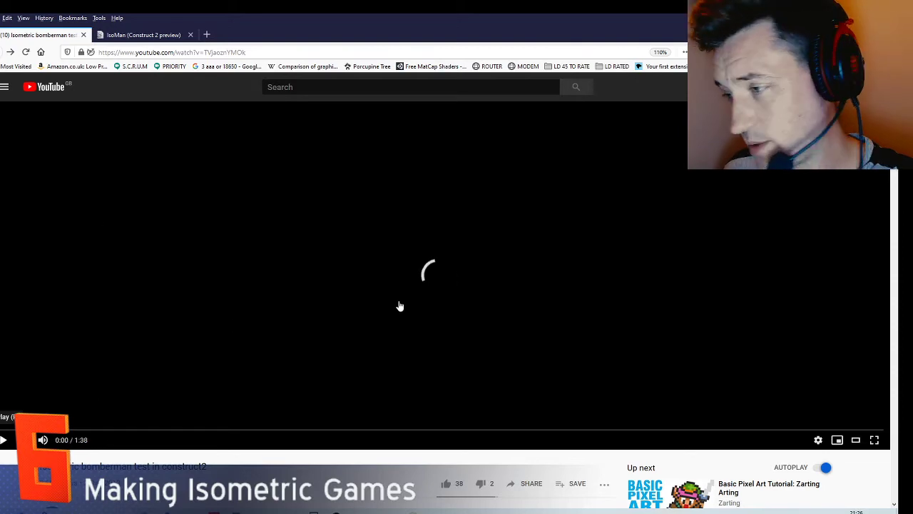
left_click(83, 35)
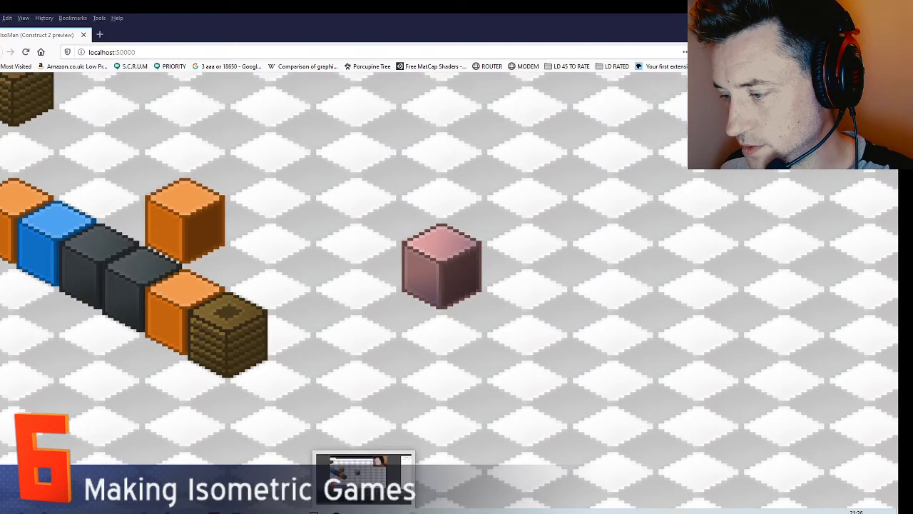
left_click(364, 510)
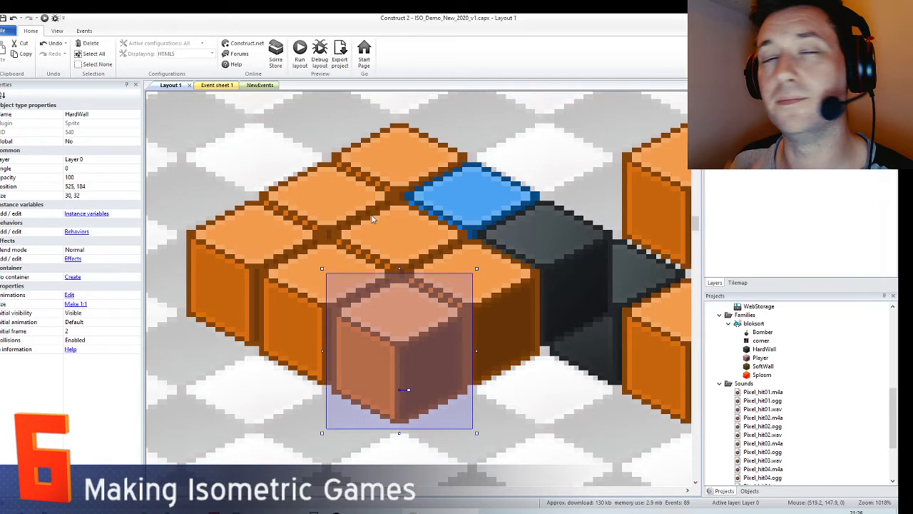
Extend the orange HardWall grid with another row of duplicates along its front edge, including one at 495, 184
left_click(321, 202)
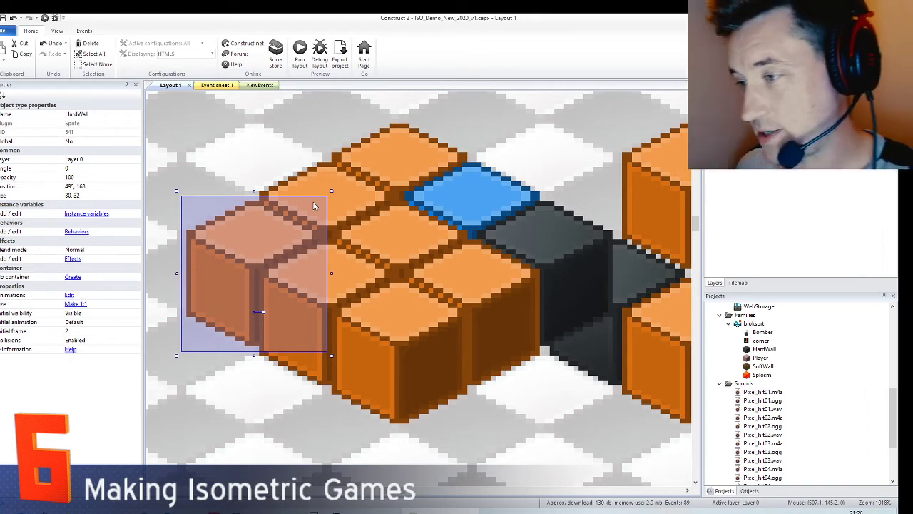
left_click(344, 252)
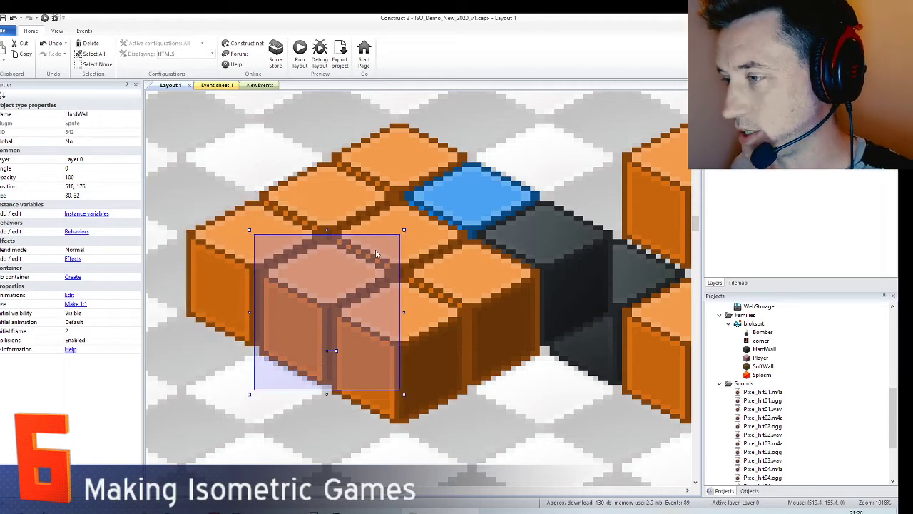
left_click_drag(344, 261, 275, 294, "ctrl")
middle_click_drag(317, 298, 347, 297)
mouse_move(331, 306)
left_mouse_down("ctrl")
mouse_move(259, 271)
mouse_move(411, 376)
left_mouse_up("ctrl")
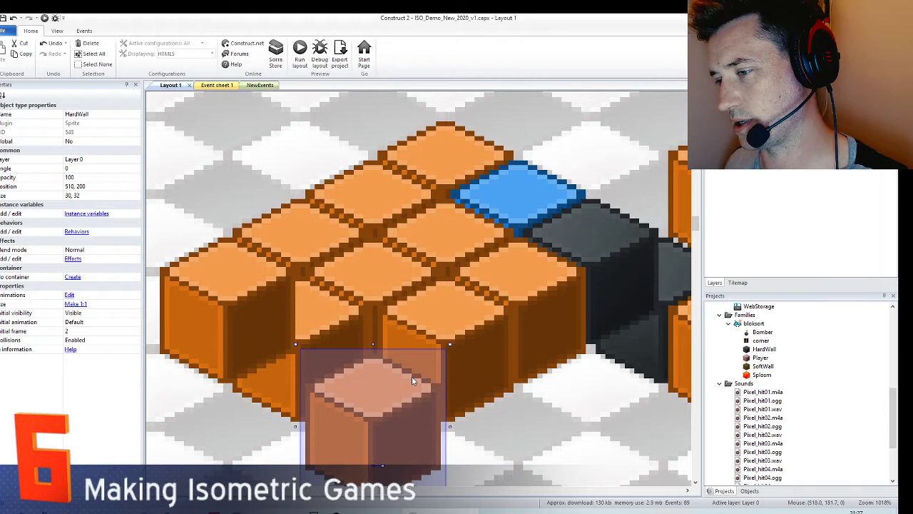
Send the frontmost orange HardWall block to the top of the layer and move it one tile aside to expose the block at 495, 184
left_click(288, 300)
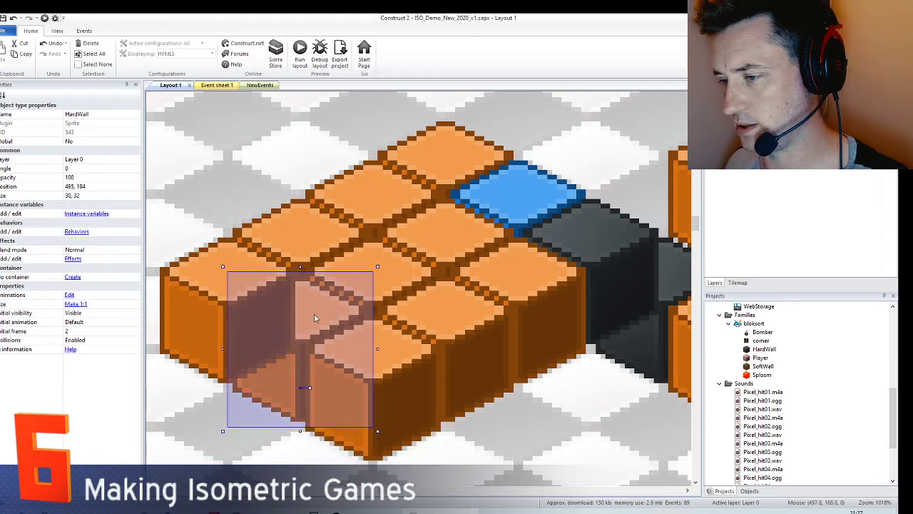
right_click(314, 318)
mouse_move(354, 367)
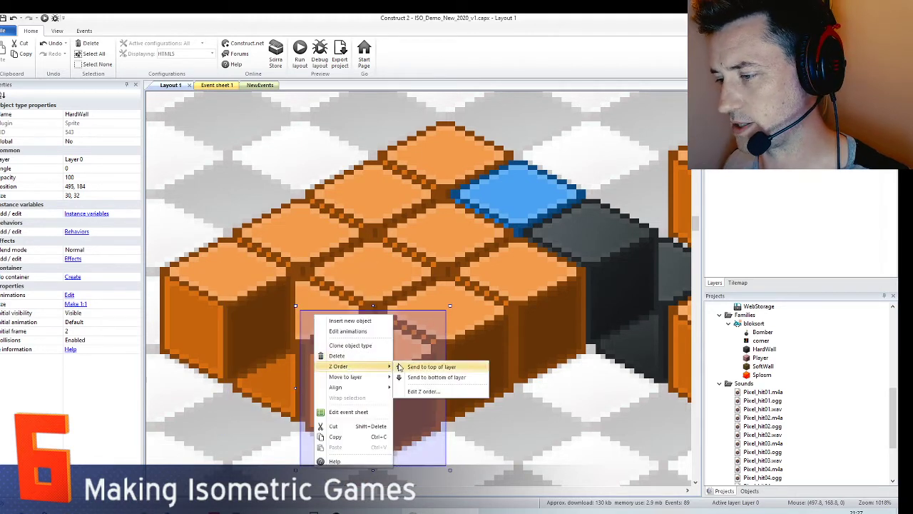
left_click(399, 367)
left_click_drag(335, 359, 338, 347)
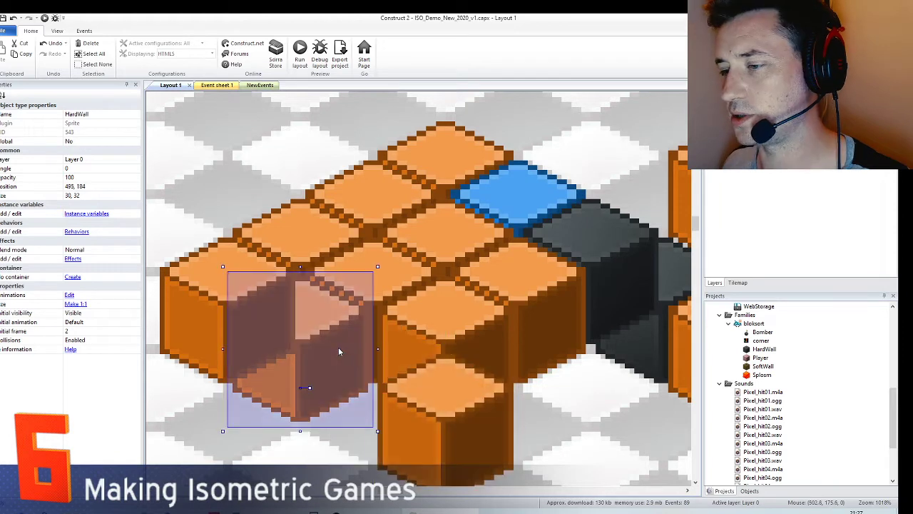
Send the orange HardWall block at 495, 184 to the top of the layer
right_click(338, 347)
mouse_move(387, 416)
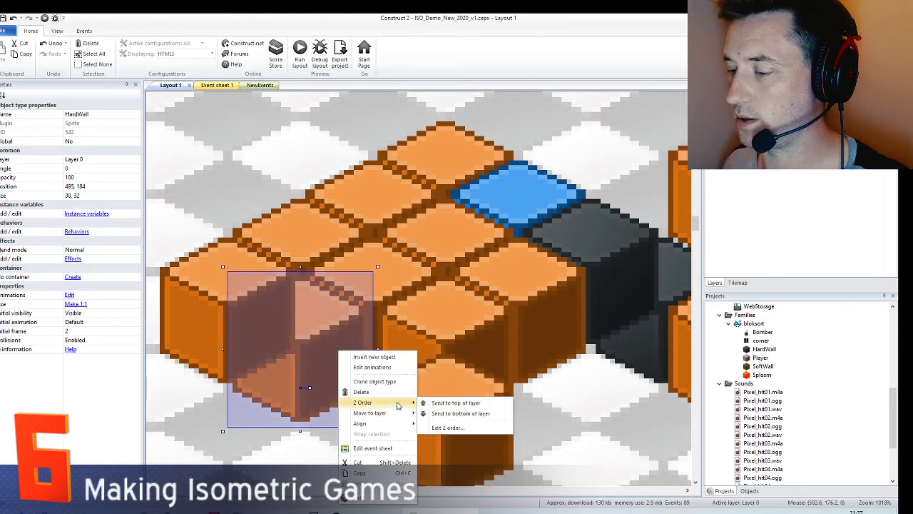
left_click(434, 403)
Move the frontmost orange HardWall block to 510, 192 and send it to the top of the layer
left_click_drag(403, 412, 316, 375)
right_click(398, 211)
mouse_move(431, 263)
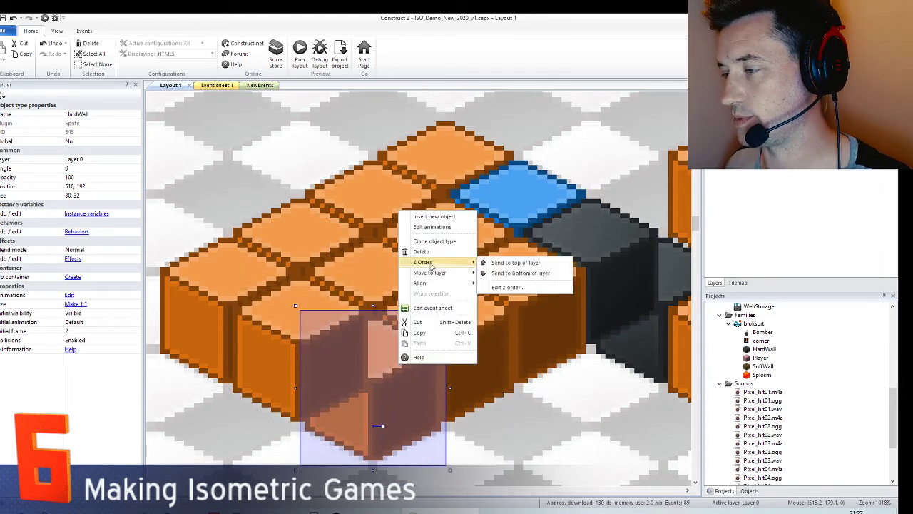
left_click(511, 262)
Examine how the blocks overlap in the orange HardWall grid, selecting the blocks at 525, 184 and 510, 176
left_click_drag(358, 327, 429, 291)
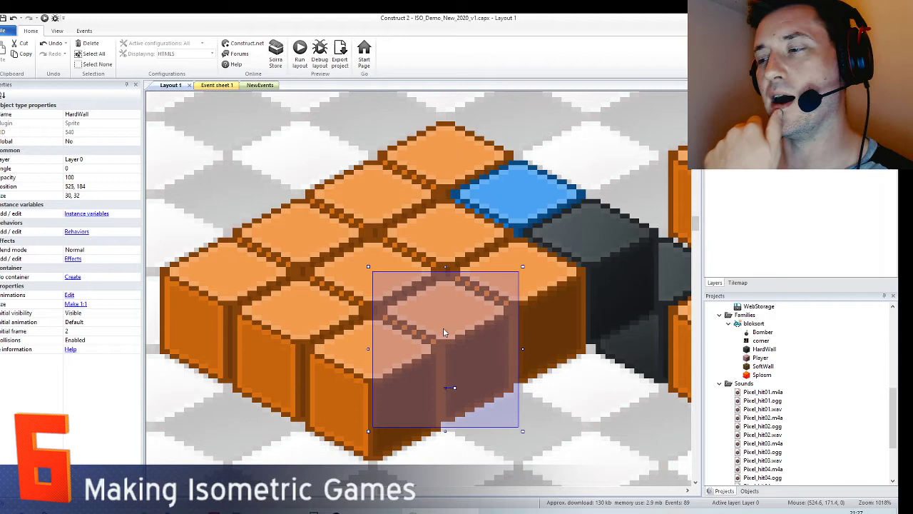
middle_click_drag(378, 321, 401, 305)
scroll(350, 296, "down", 3, "ctrl")
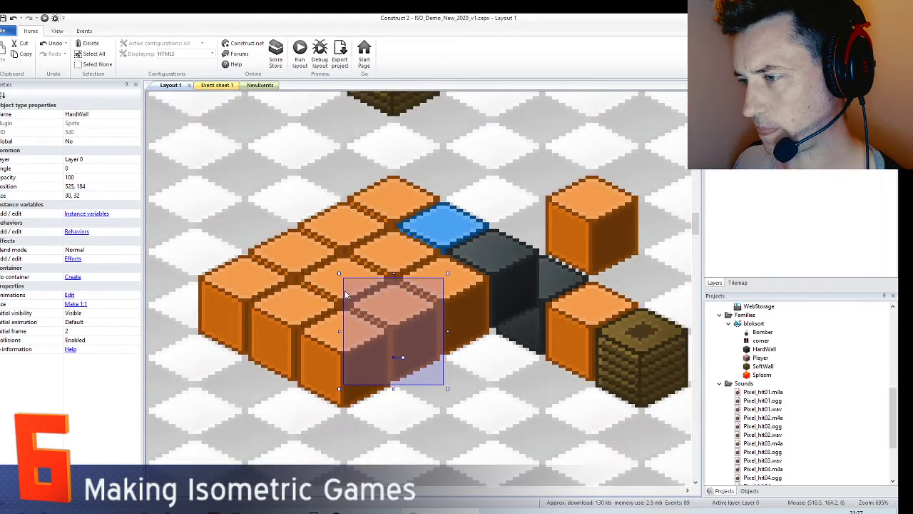
middle_click_drag(344, 291, 430, 295)
left_click(395, 264)
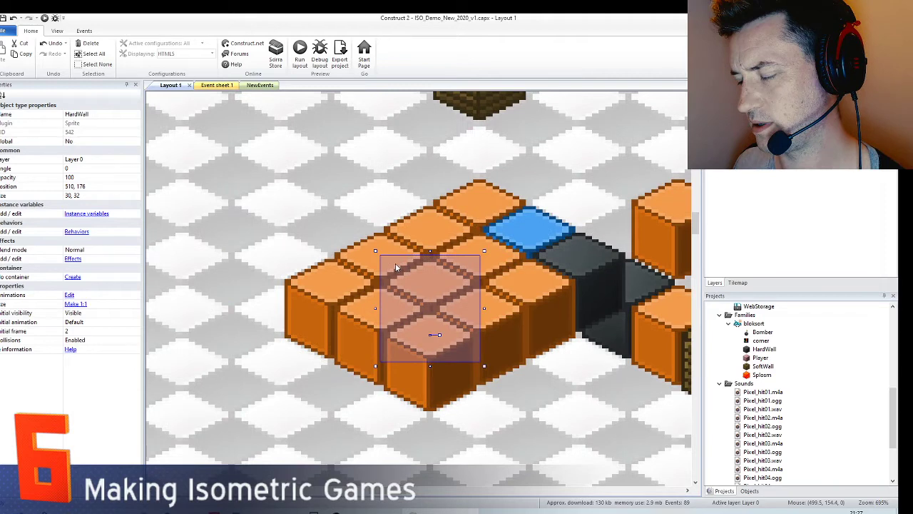
middle_click_drag(452, 312, 381, 286)
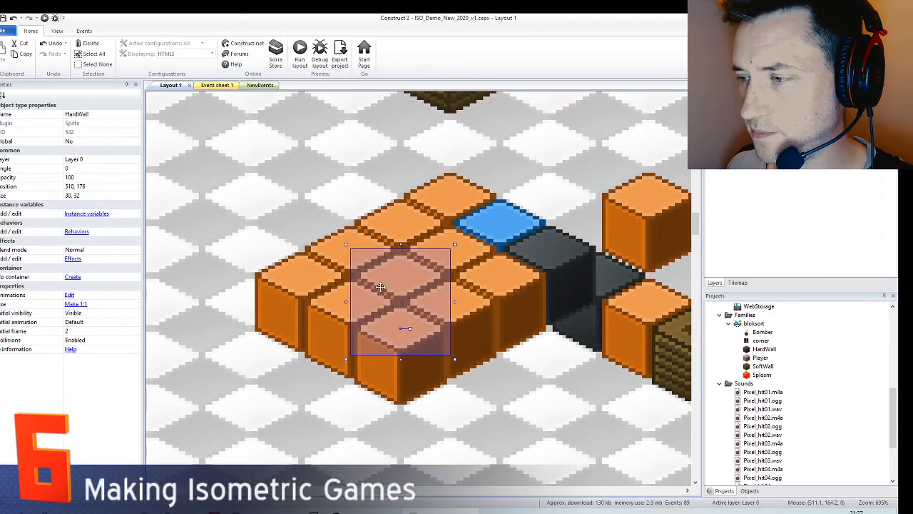
scroll(381, 287, "right", 4, "shift")
scroll(428, 267, "up", 3, "ctrl")
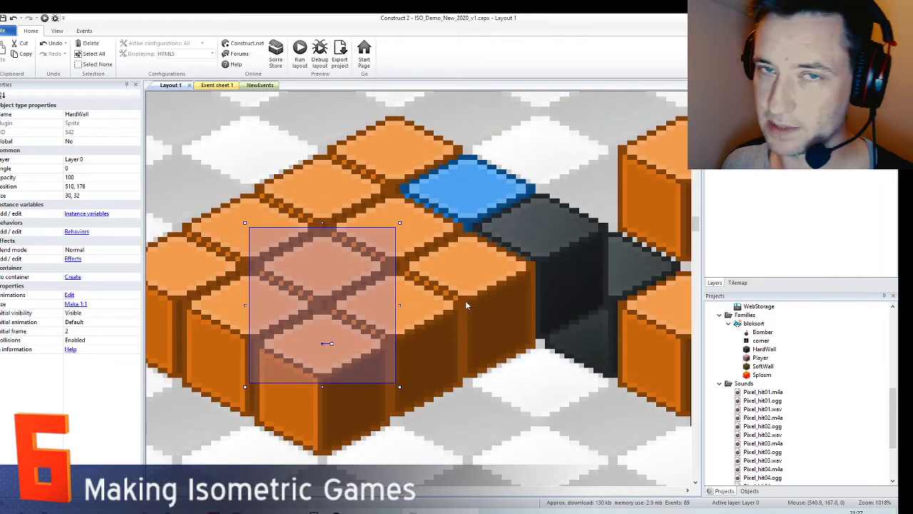
middle_click_drag(400, 260, 421, 273)
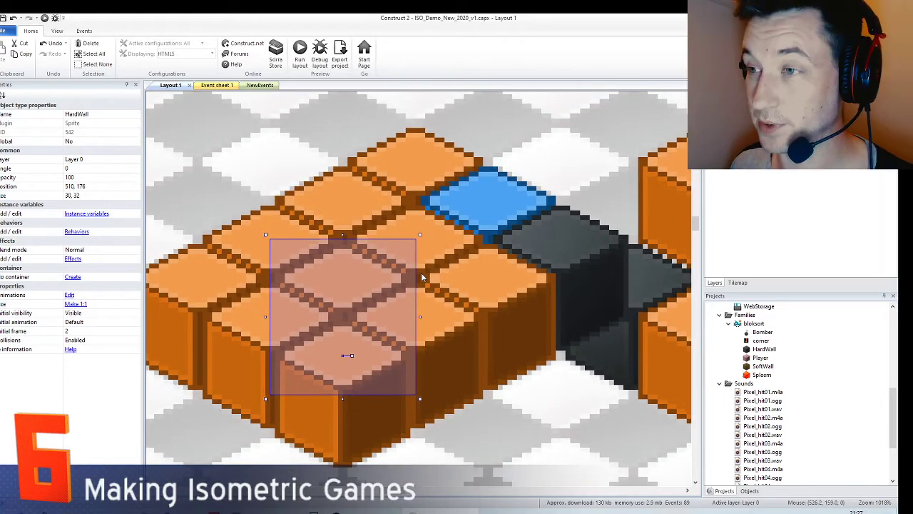
Display the layout's grid options and place snapped HardWall duplicates beside the orange grid, including at 435, 184 and 420, 192
left_click(85, 32)
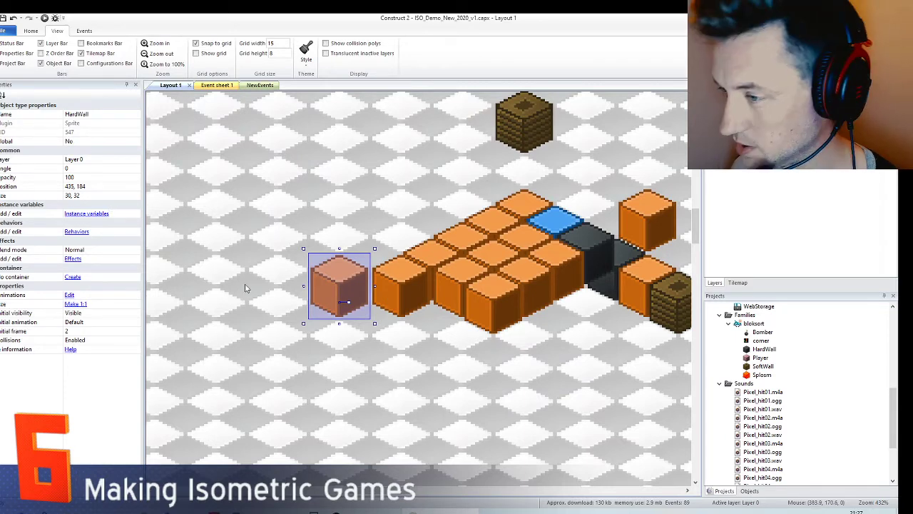
mouse_move(330, 282)
left_mouse_down()
mouse_move(275, 284)
mouse_move(335, 284)
left_mouse_up()
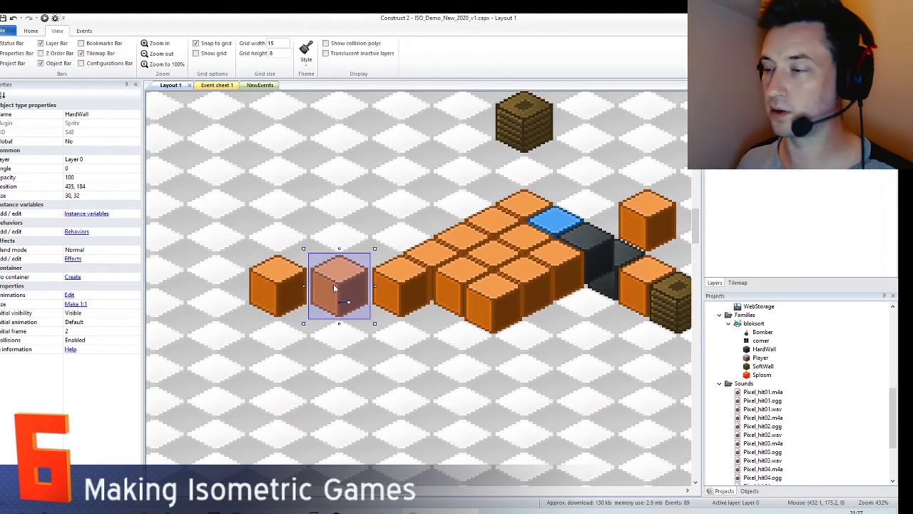
middle_click_drag(381, 286, 323, 261)
left_click_drag(304, 256, 229, 283, "ctrl")
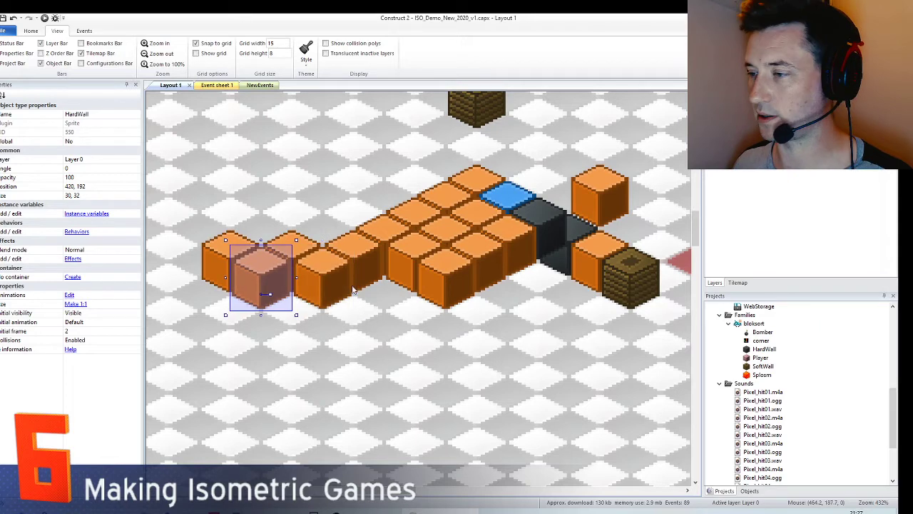
Run the isometric layout as a browser preview
scroll(352, 289, "down", 3, "ctrl")
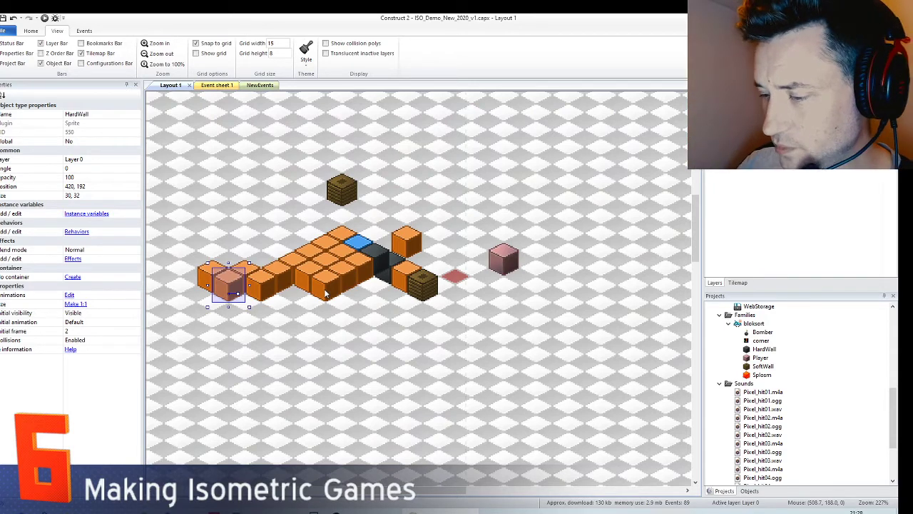
key("F5")
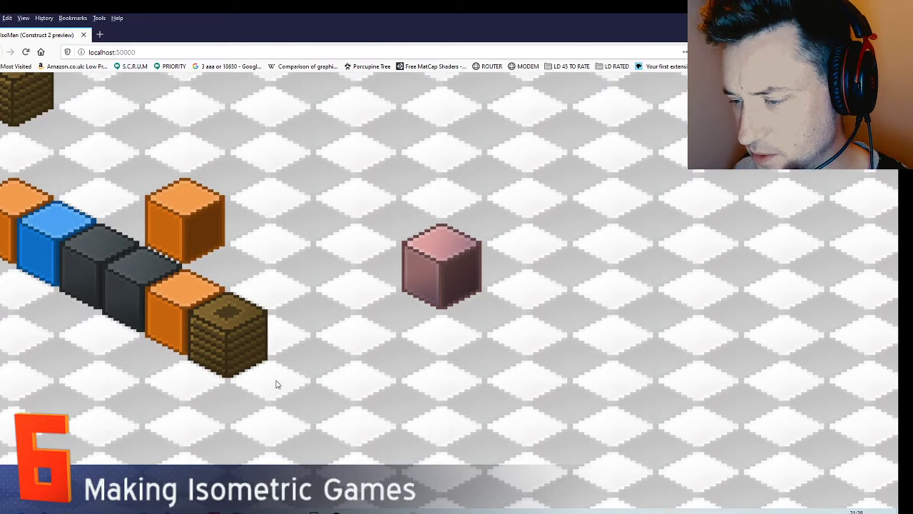
key("alt+Tab")
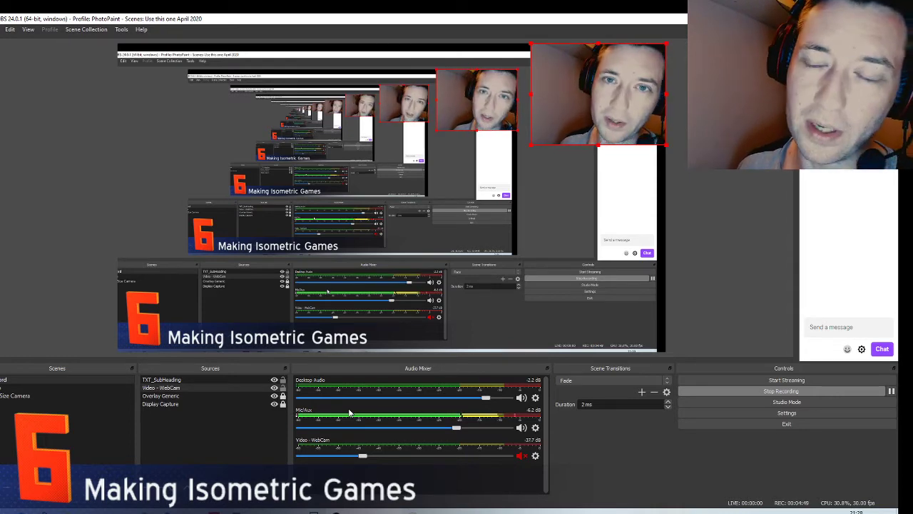
key("alt+Tab")
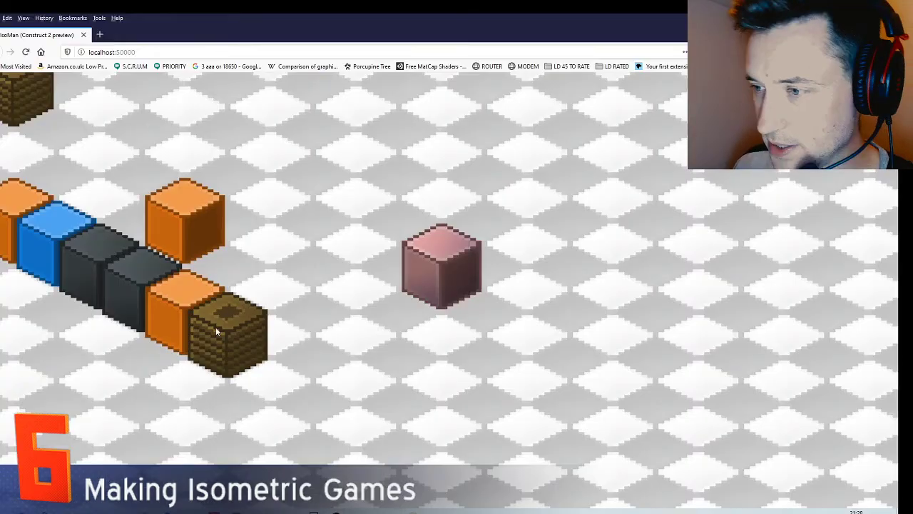
Test the depth sorting by moving the pink player block around and behind the orange, blue, black and wooden blocks
key("Left")
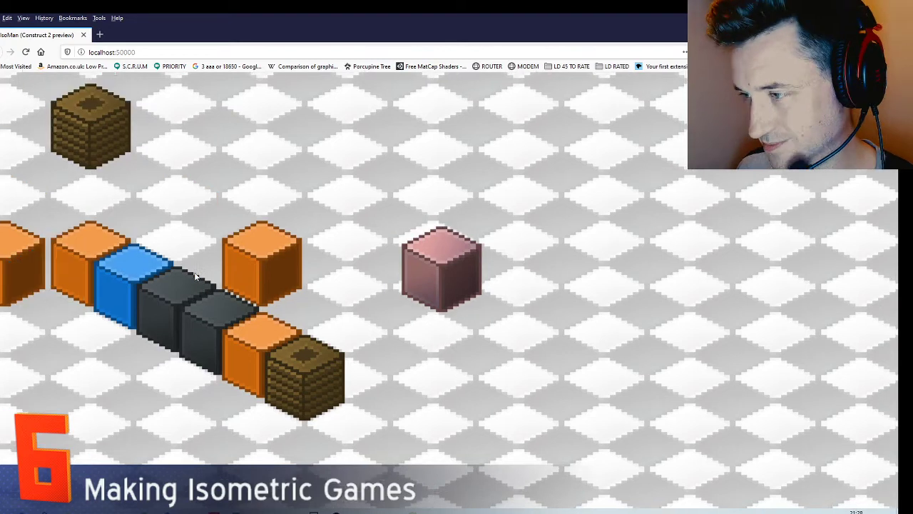
key("Left")
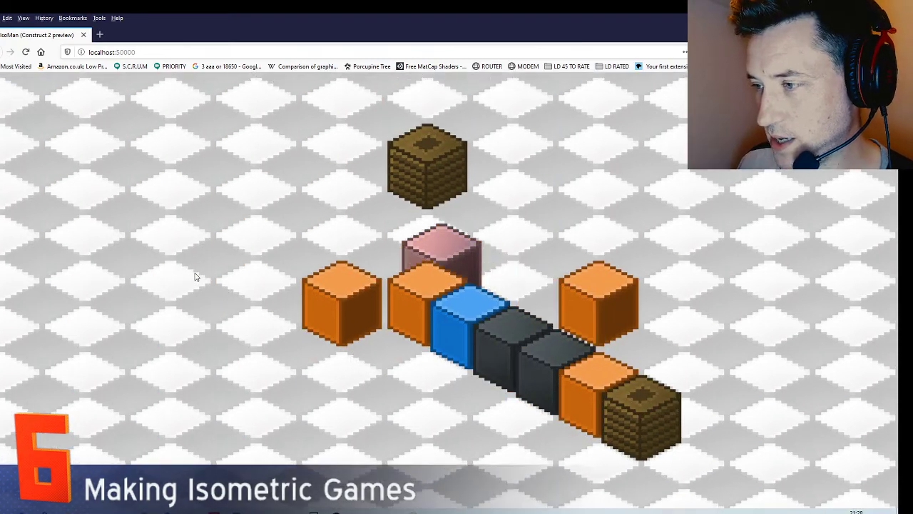
key("Right")
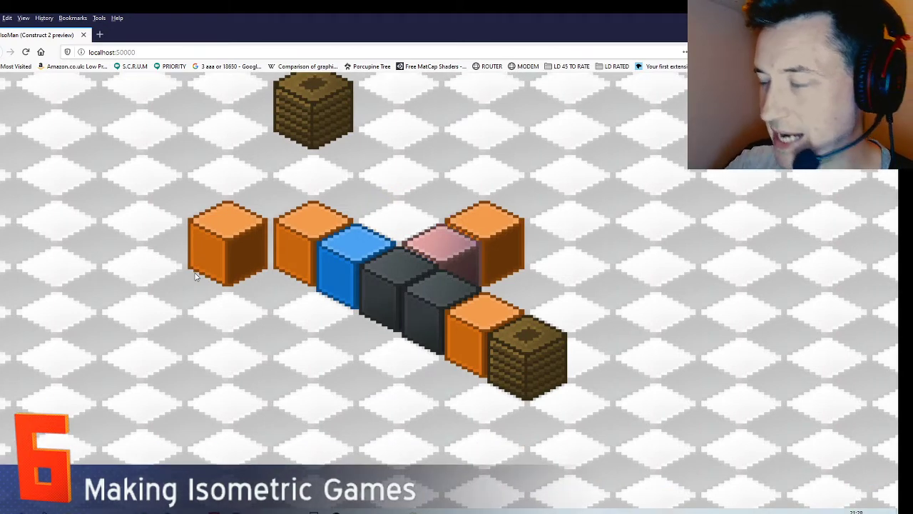
key("Up")
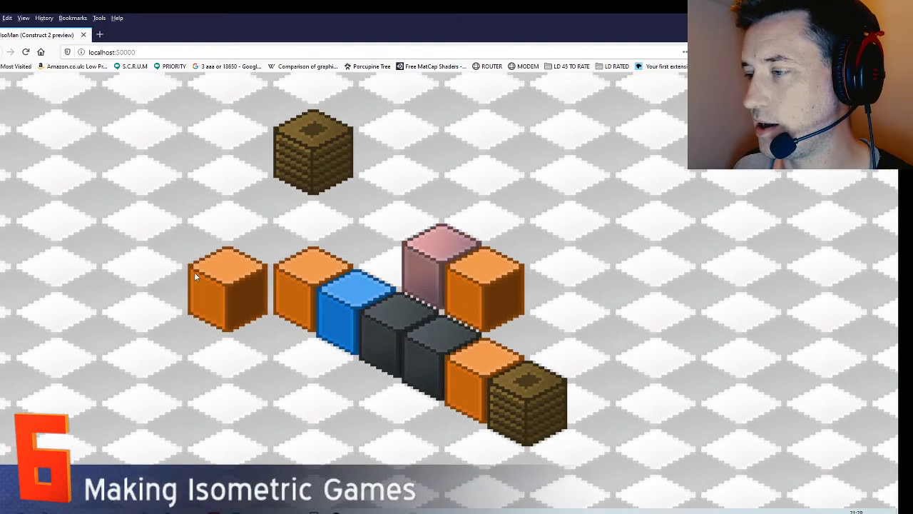
key("Up")
key("Right")
key("Down")
key("Up")
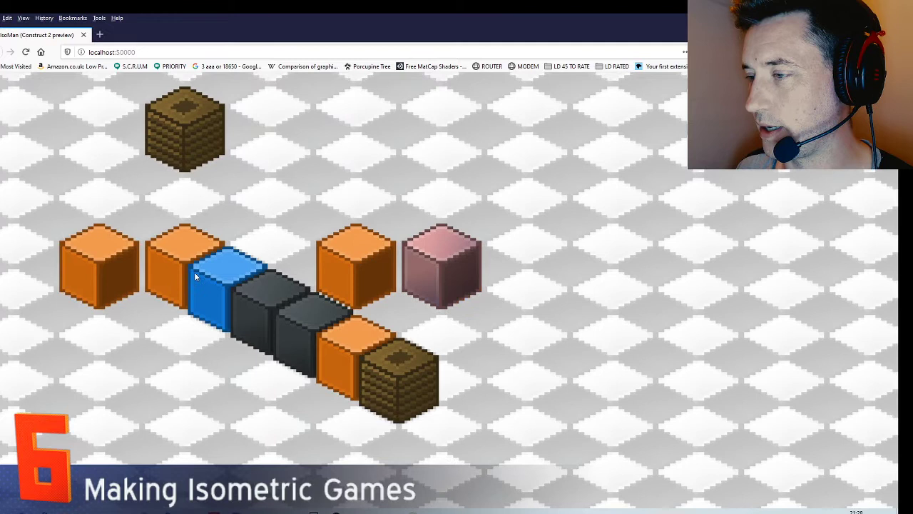
key("Left")
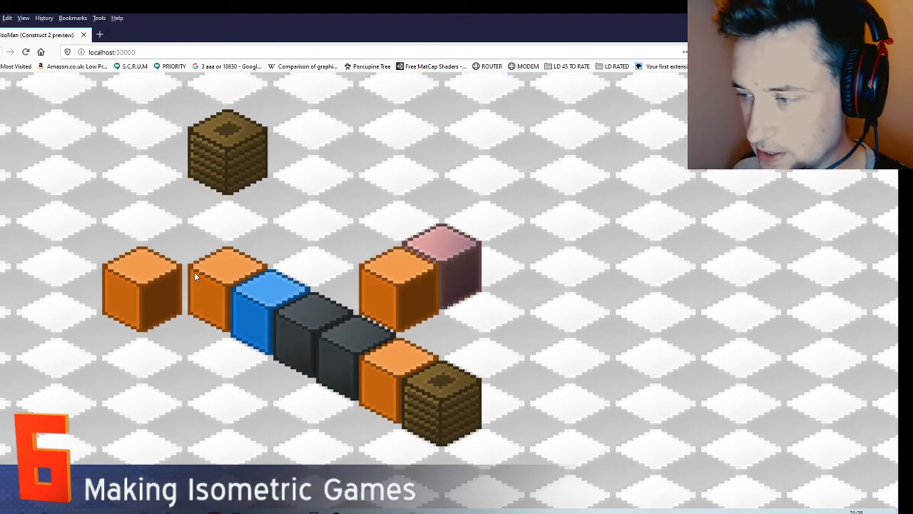
key("Left")
key("Down")
key("Right")
key("Right")
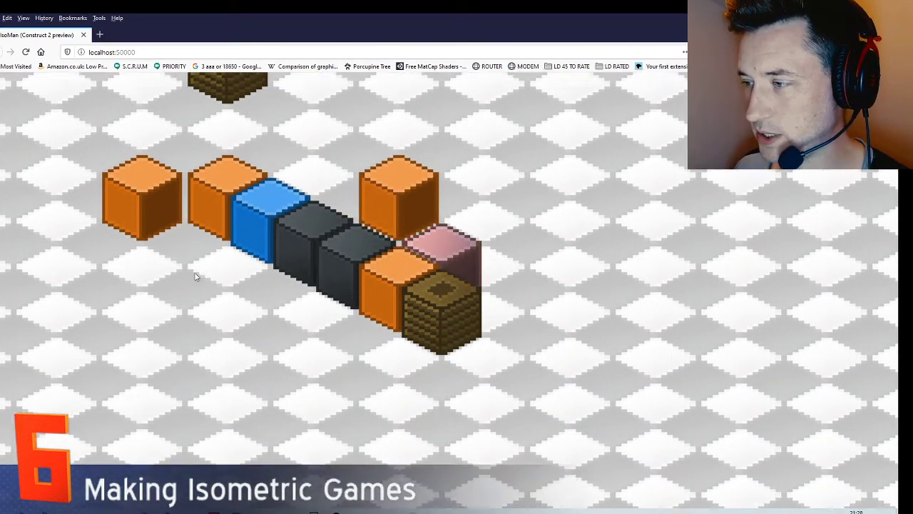
key("Up")
key("Left")
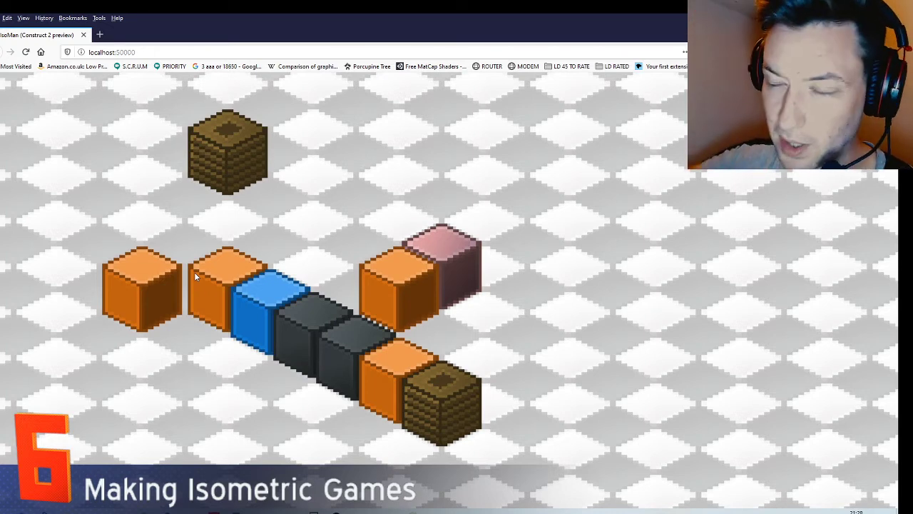
key("Left")
key("Left")
key("Down")
key("Down")
key("Right")
key("Right")
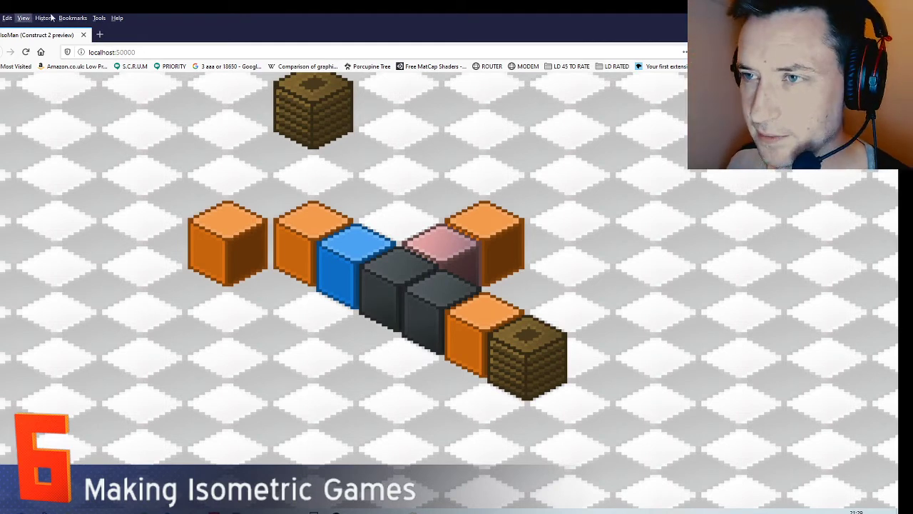
Search the web for "isometric projection" in a new browser tab and open the Wikipedia article
key("ctrl+t")
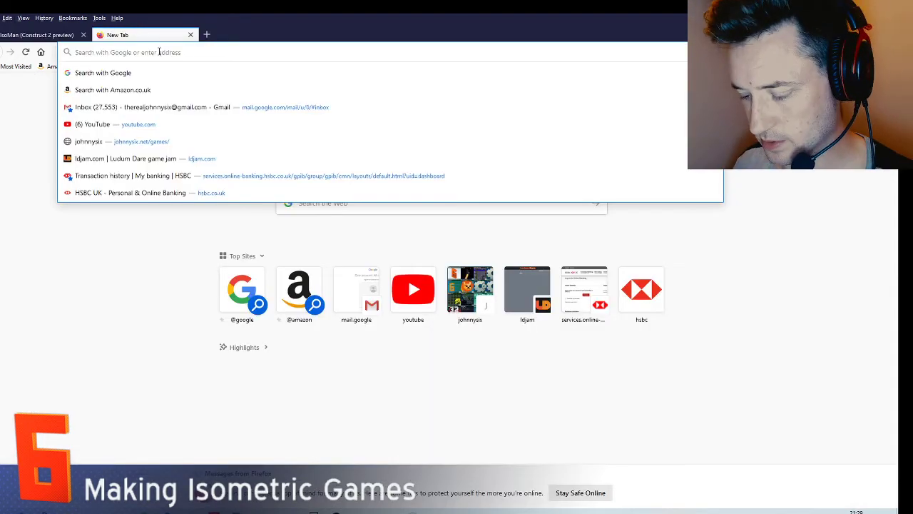
type("isometric pro")
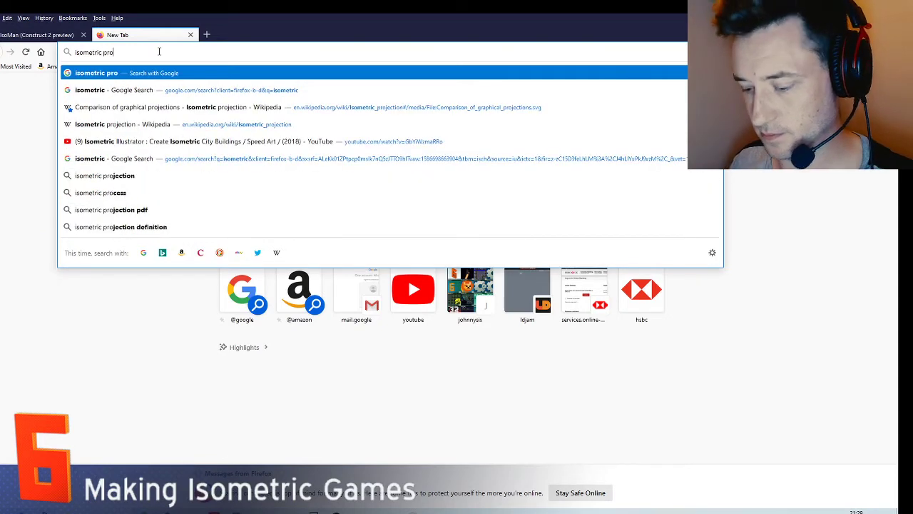
type("jection")
key("Return")
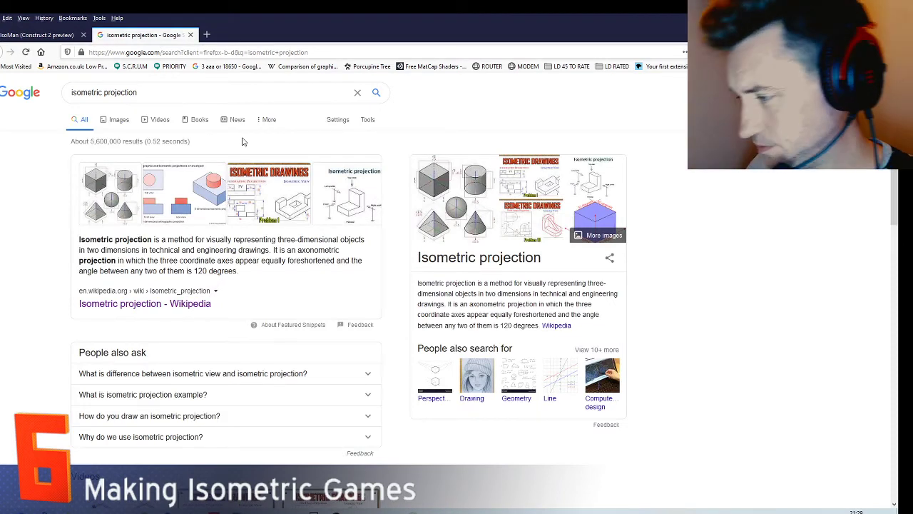
left_click(150, 303)
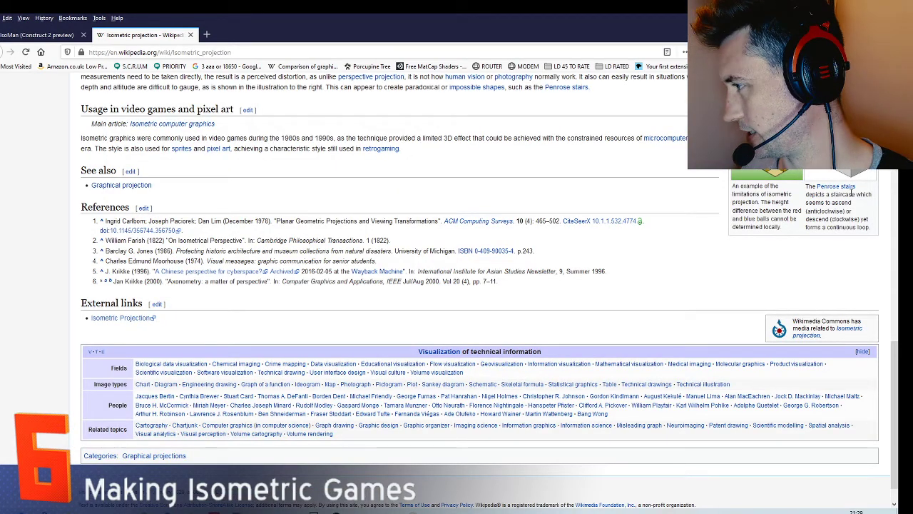
Open the linked Penrose stairs article, skim through it and return to the Isometric projection article
left_click(848, 187)
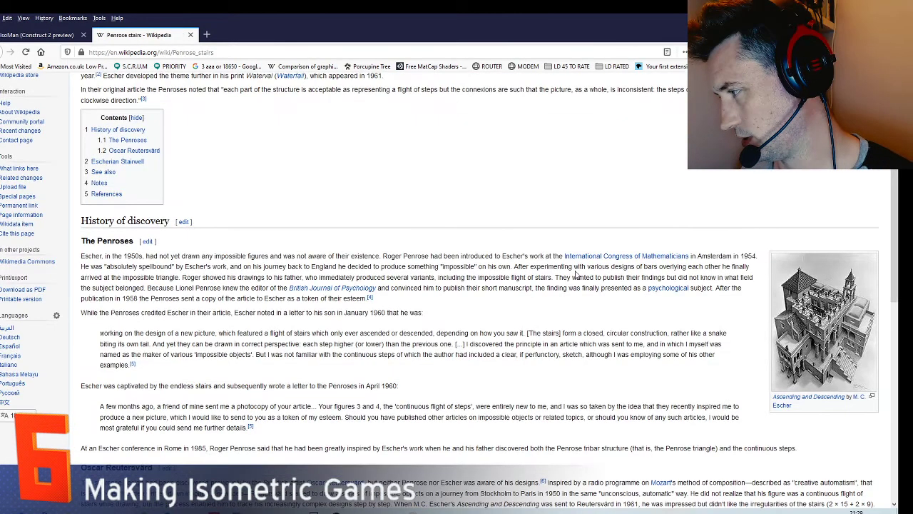
scroll(576, 275, "down", 5)
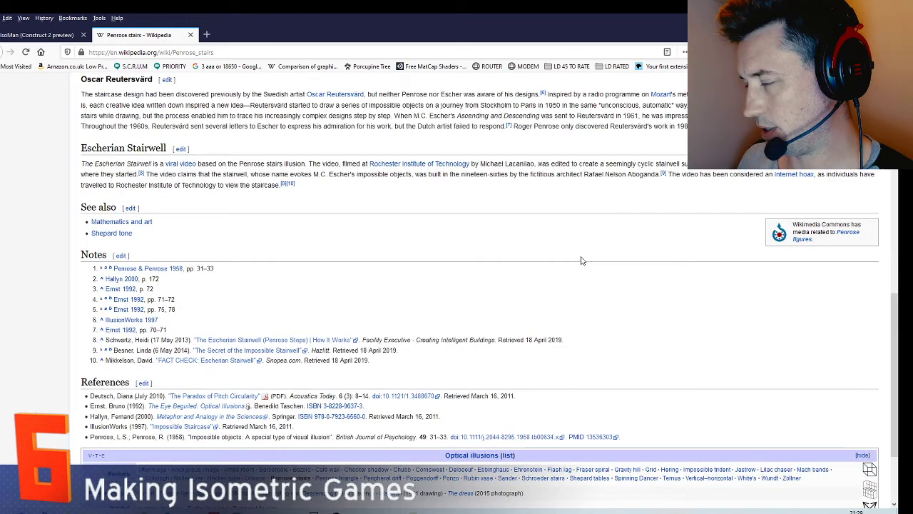
scroll(581, 270, "up", 8)
left_click(2, 52)
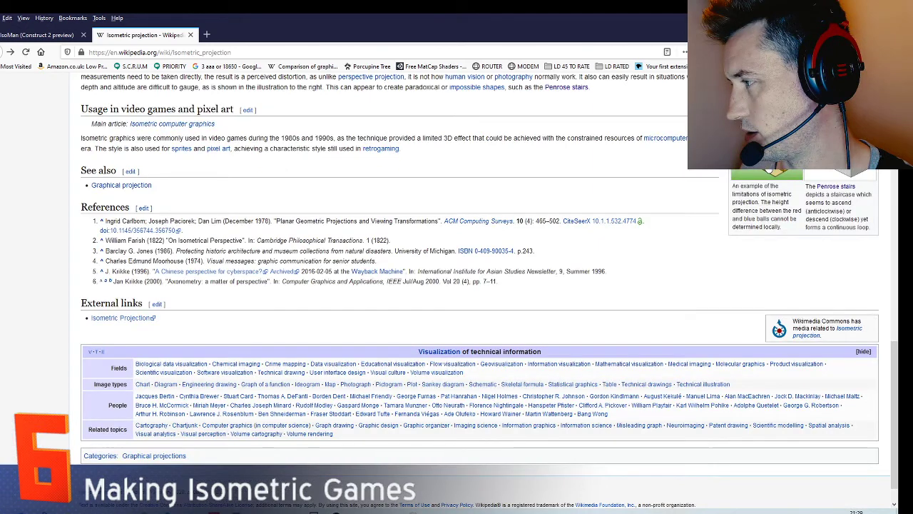
View the enlarged illustration of the red and blue balls, close it and go back to the article's Overview section
left_click(767, 174)
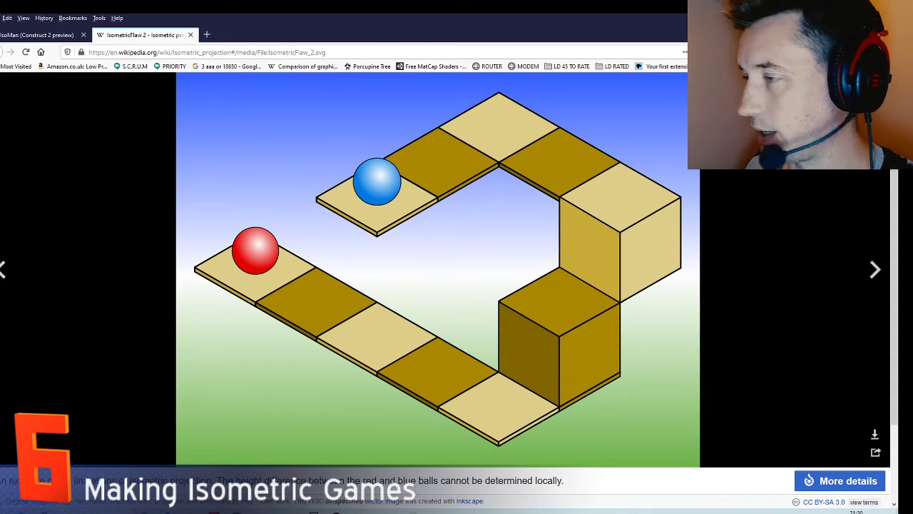
key("Escape")
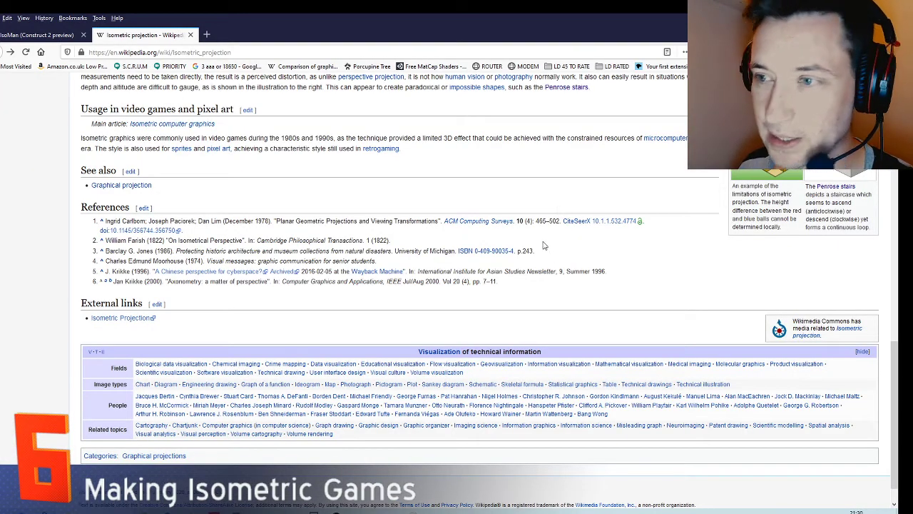
scroll(507, 261, "up", 1)
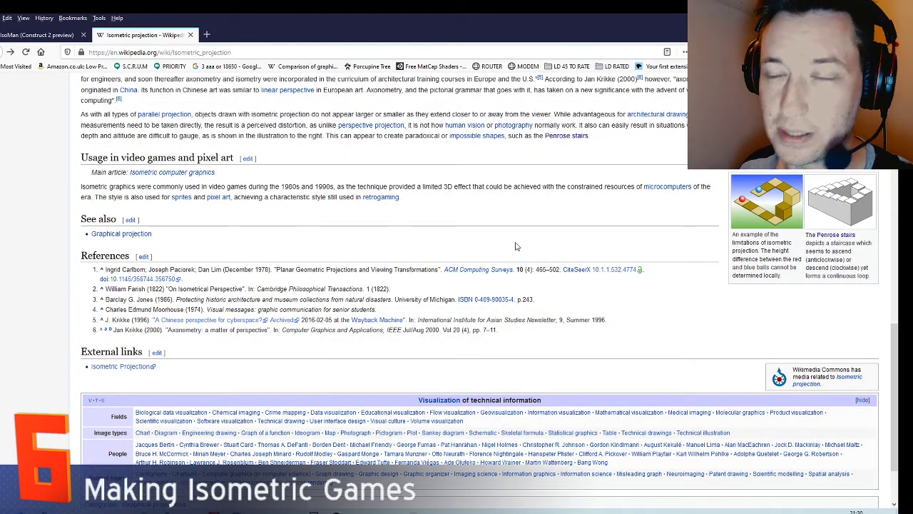
scroll(515, 255, "up", 15)
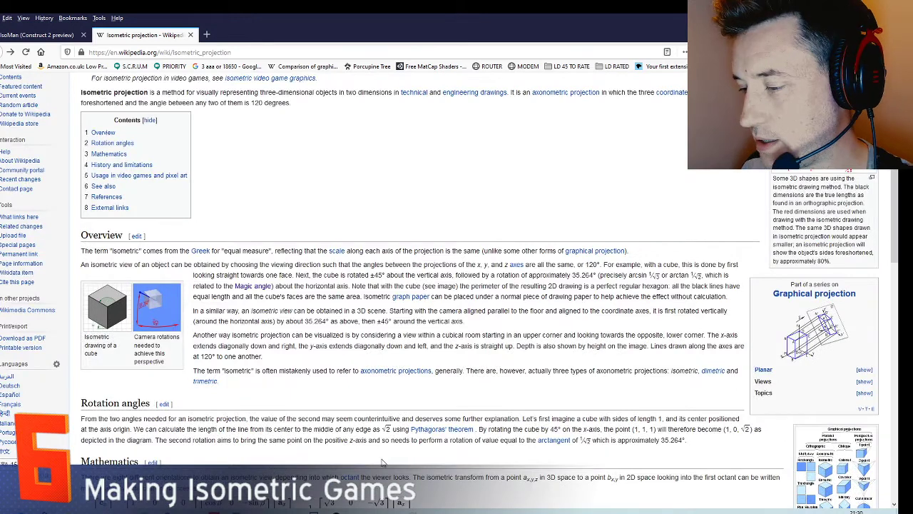
Switch to Construct 2, examine the rows of orange, blue, black and wooden blocks in Layout 1 up close, and return to OBS
left_click(371, 509)
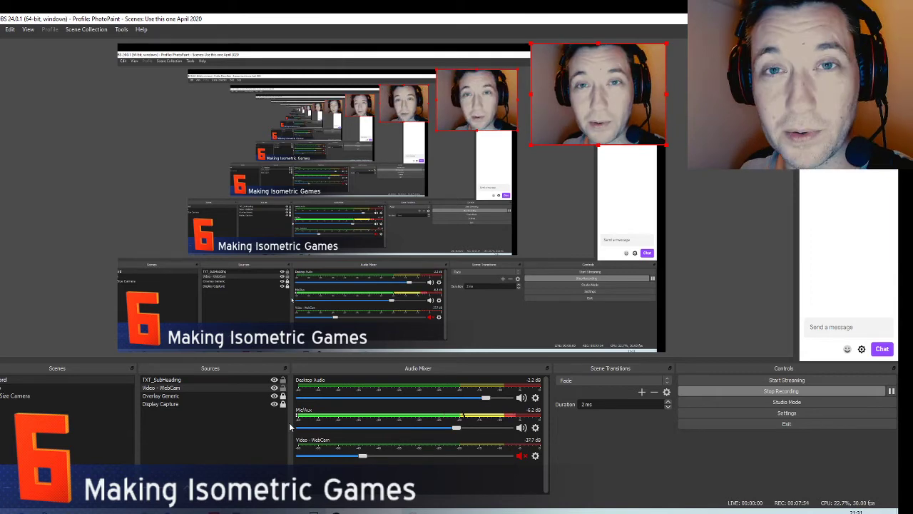
left_click(436, 510)
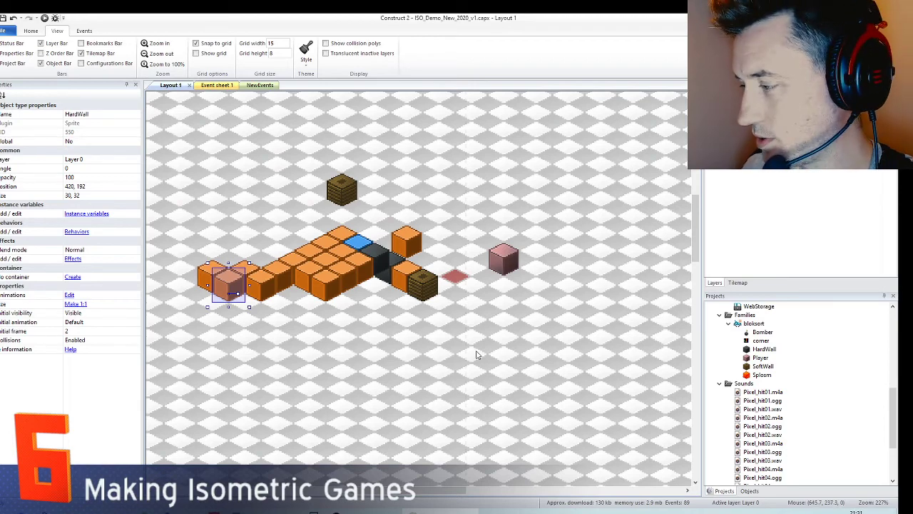
middle_click_drag(369, 316, 394, 288)
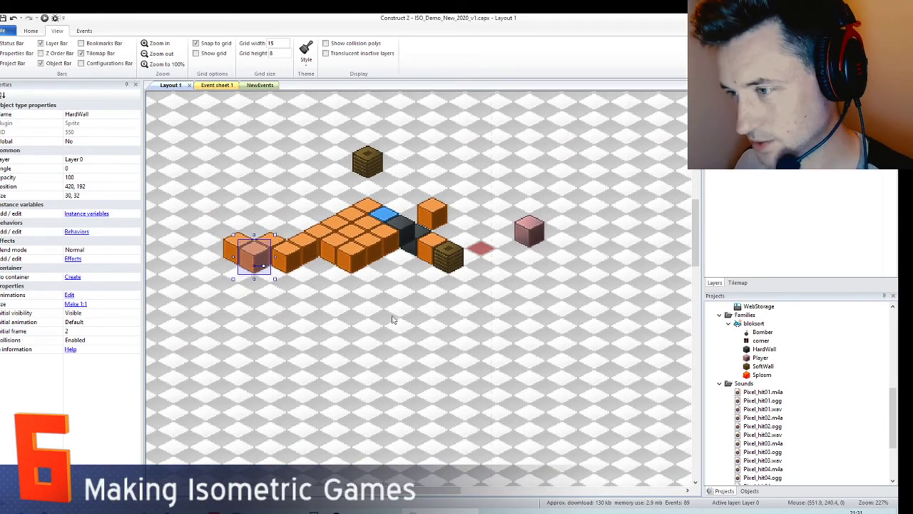
scroll(391, 319, "up", 1)
scroll(428, 307, "up", 4, "ctrl")
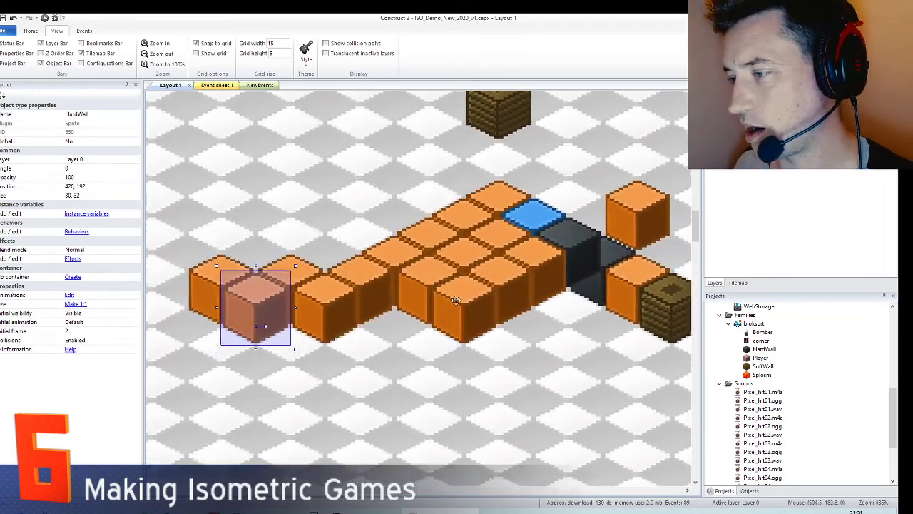
scroll(449, 285, "up", 3, "ctrl")
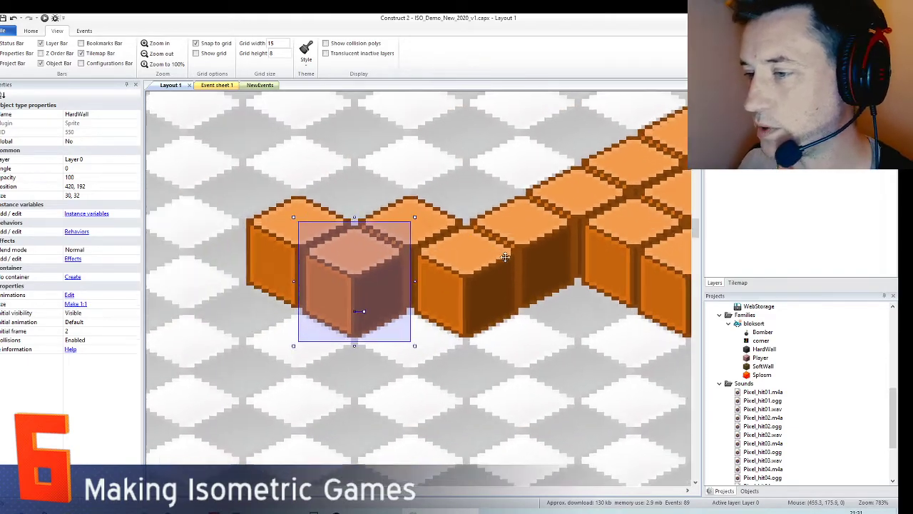
scroll(505, 256, "down", 5, "ctrl")
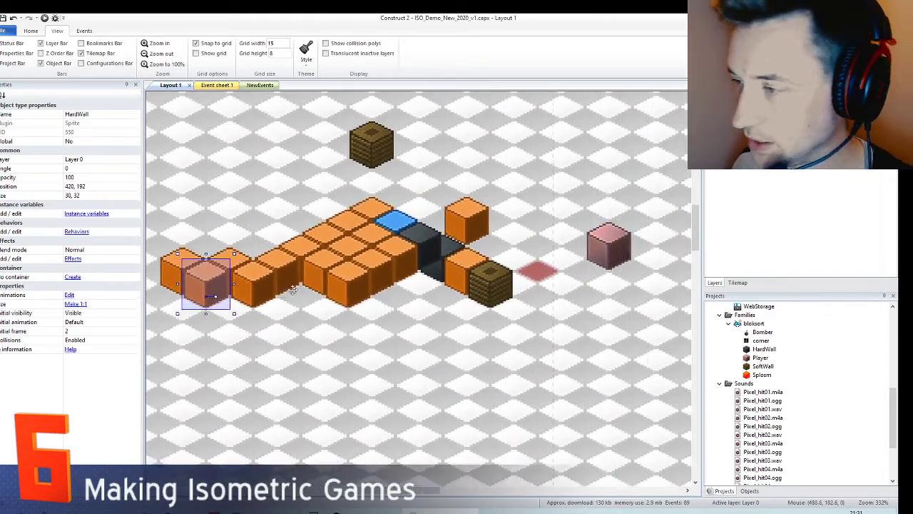
scroll(293, 290, "up", 3, "ctrl")
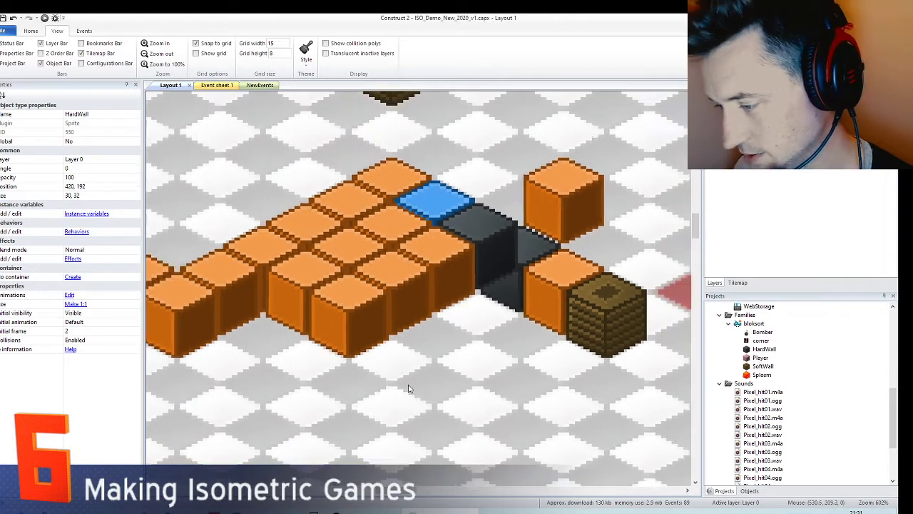
left_click(335, 510)
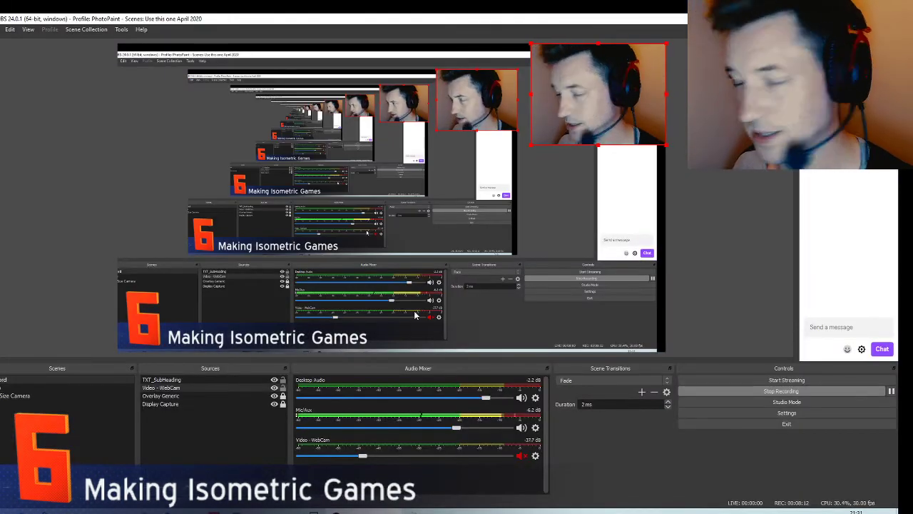